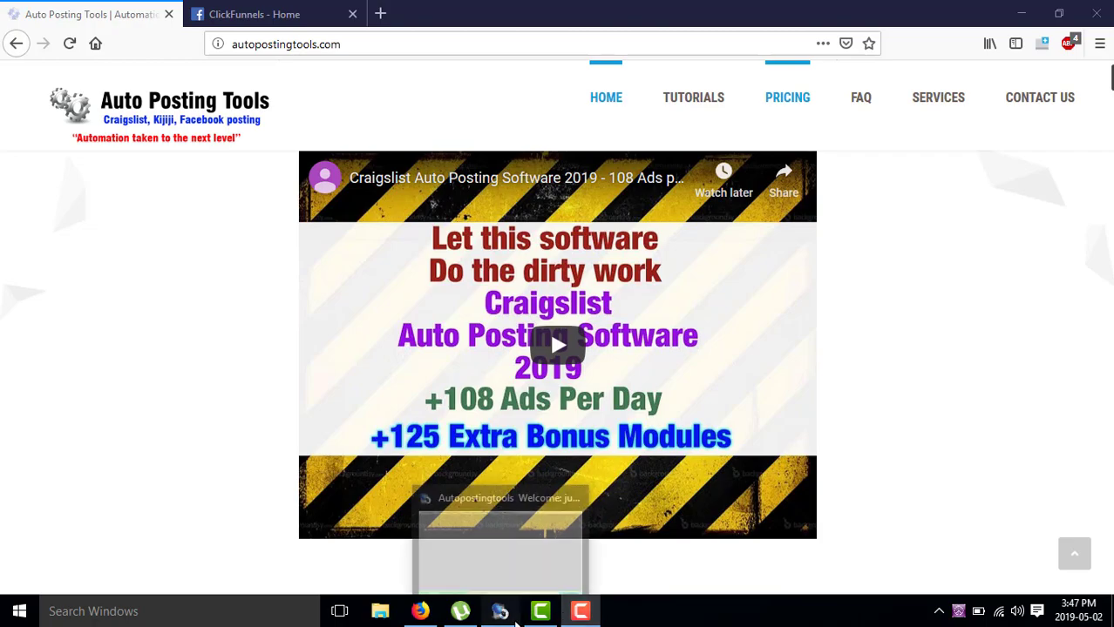
Switch to Autopostingtools and open the Facebook Comment Scraper module
left_click(500, 611)
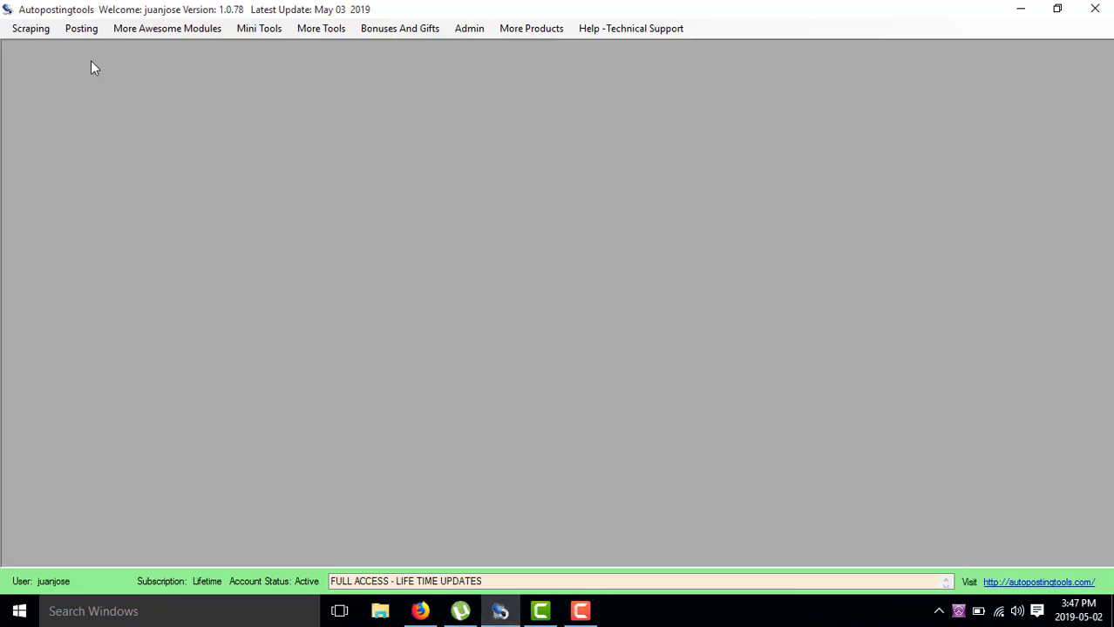
left_click(36, 35)
mouse_move(87, 34)
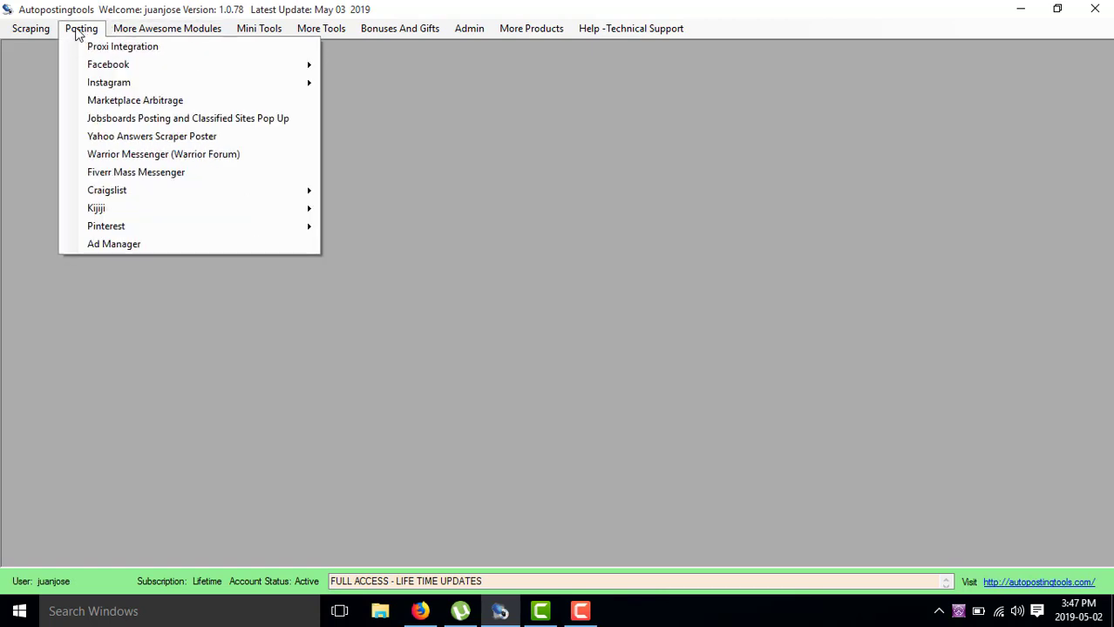
mouse_move(233, 65)
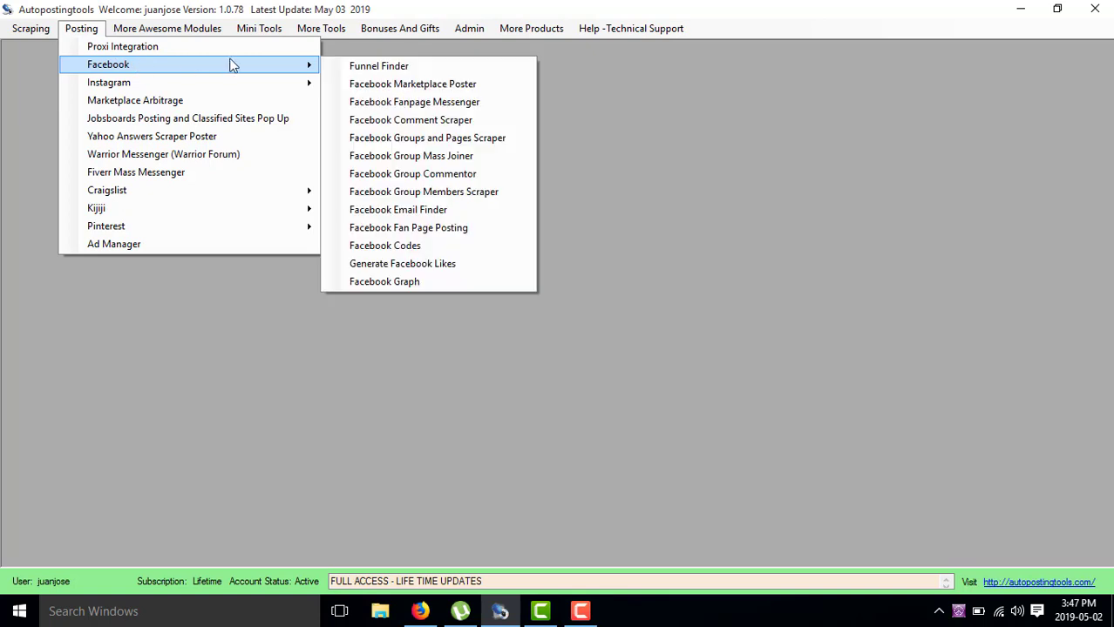
left_click(406, 122)
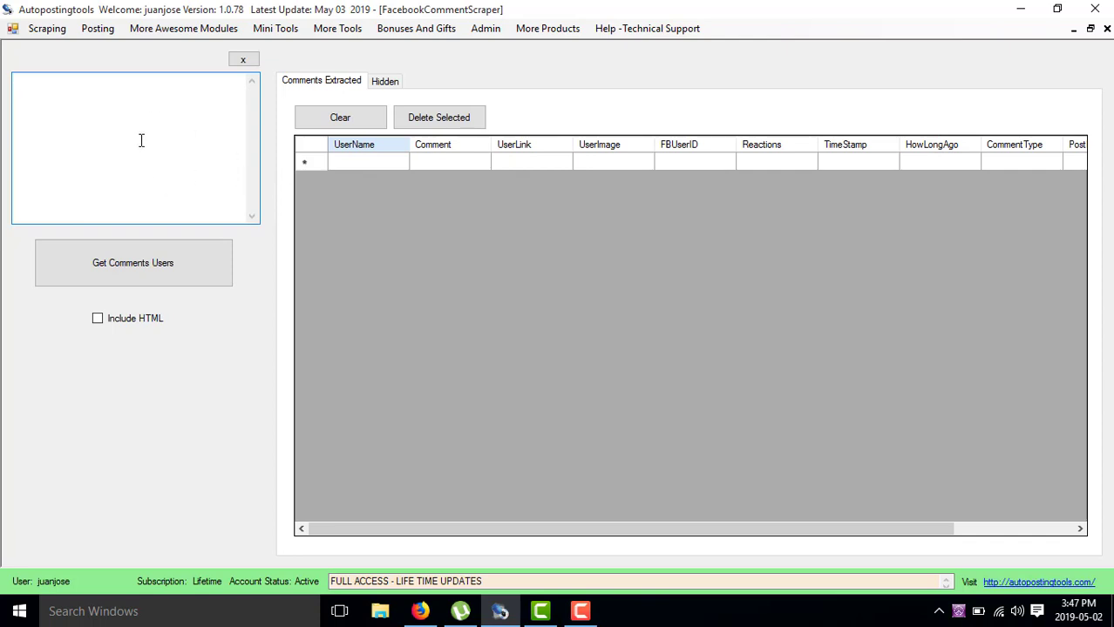
left_click(220, 158)
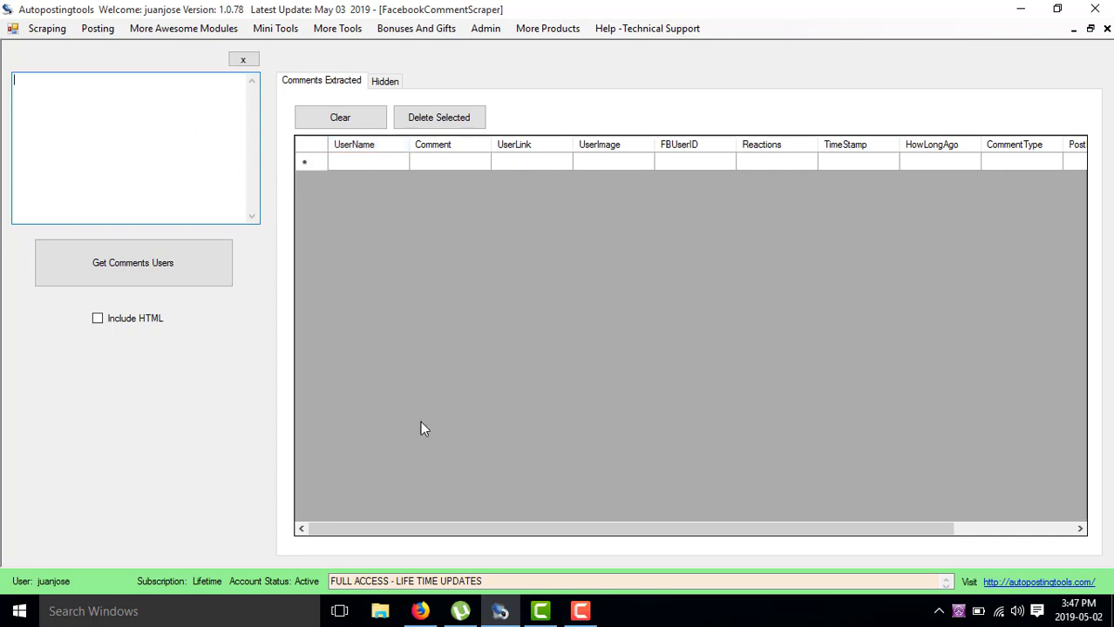
left_click(405, 519)
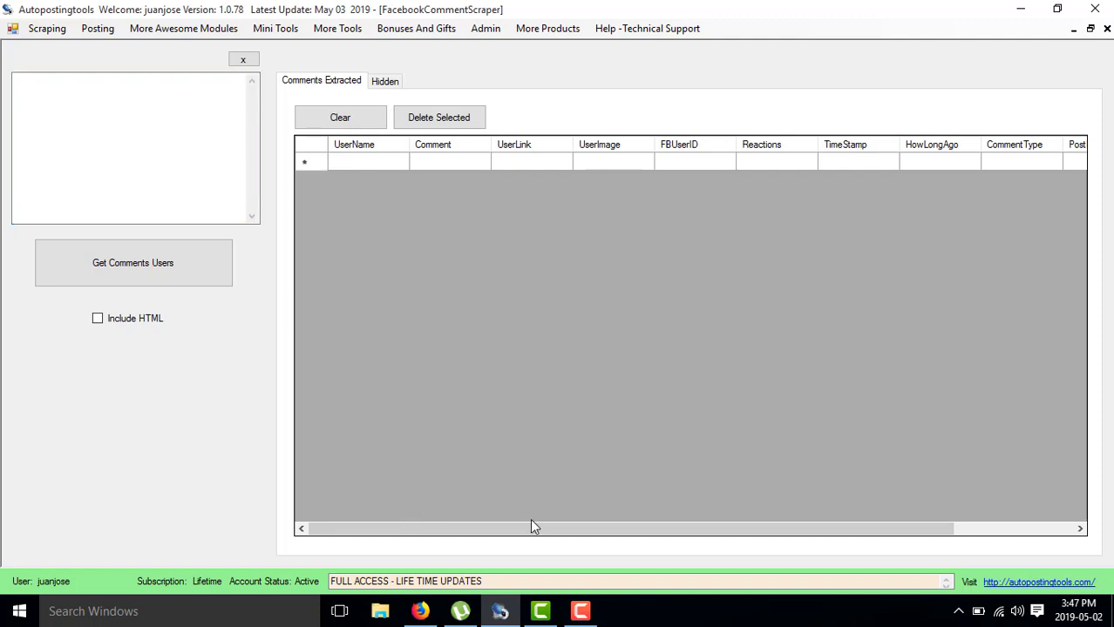
left_click_drag(519, 532, 440, 535)
Switch to the ClickFunnels Facebook page in Firefox and expand the remaining comments under its 10 April post
left_click(418, 612)
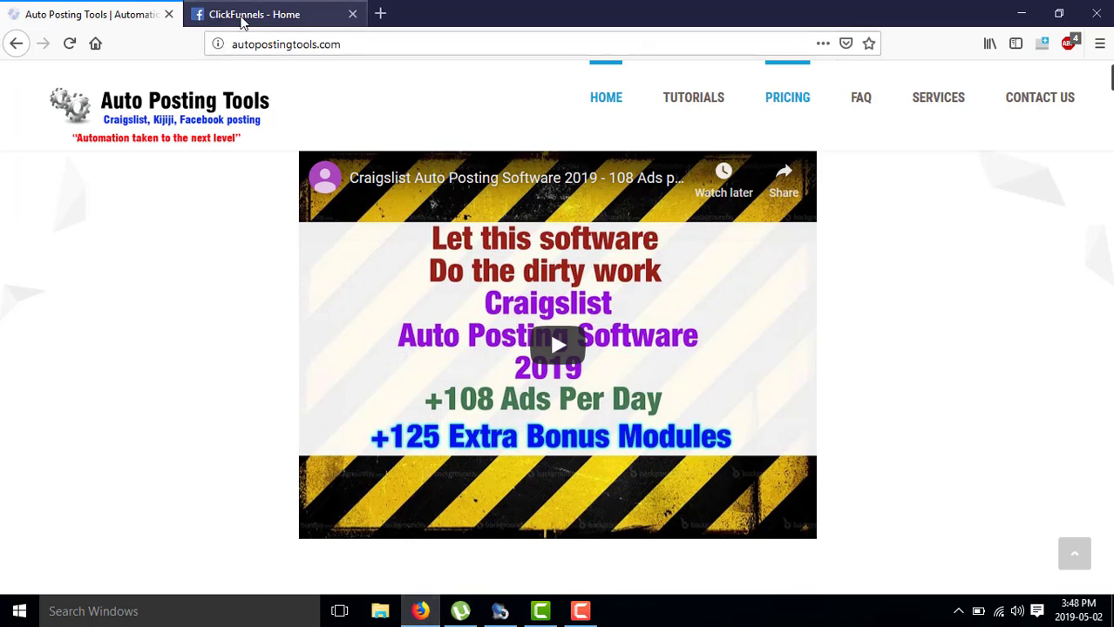
left_click(243, 19)
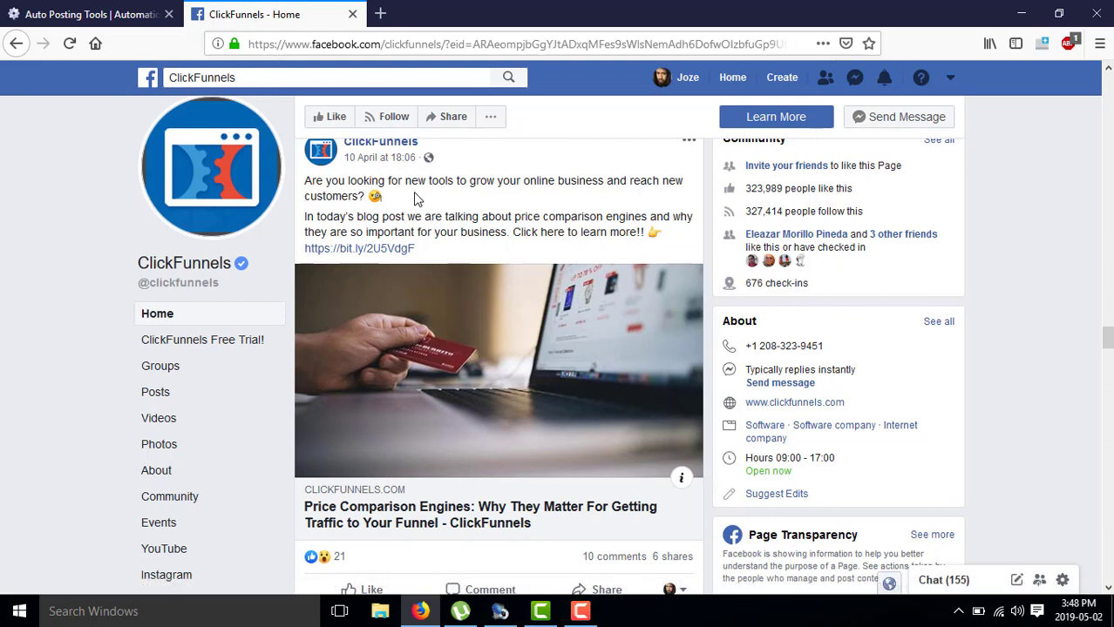
scroll(415, 199, "up", 2)
scroll(413, 196, "down", 2)
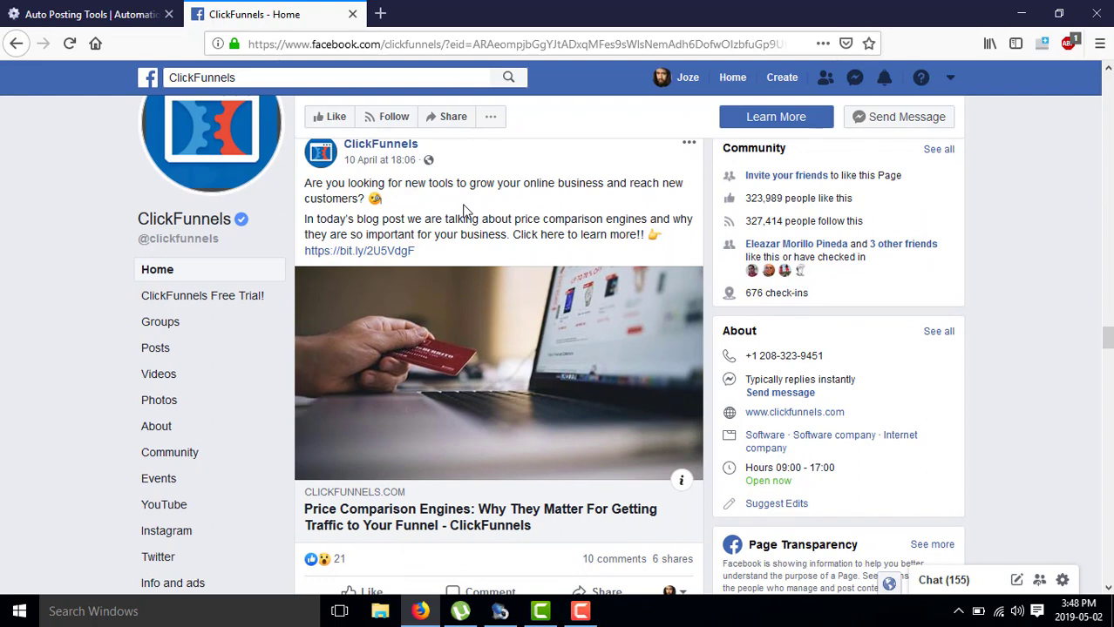
scroll(465, 211, "down", 5)
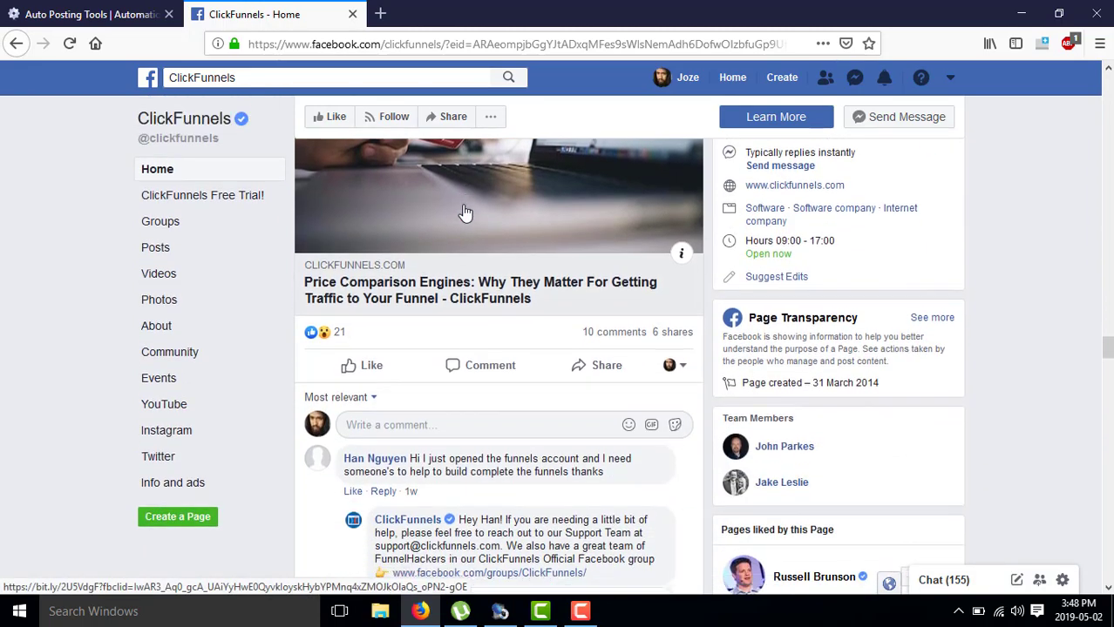
scroll(464, 212, "down", 1)
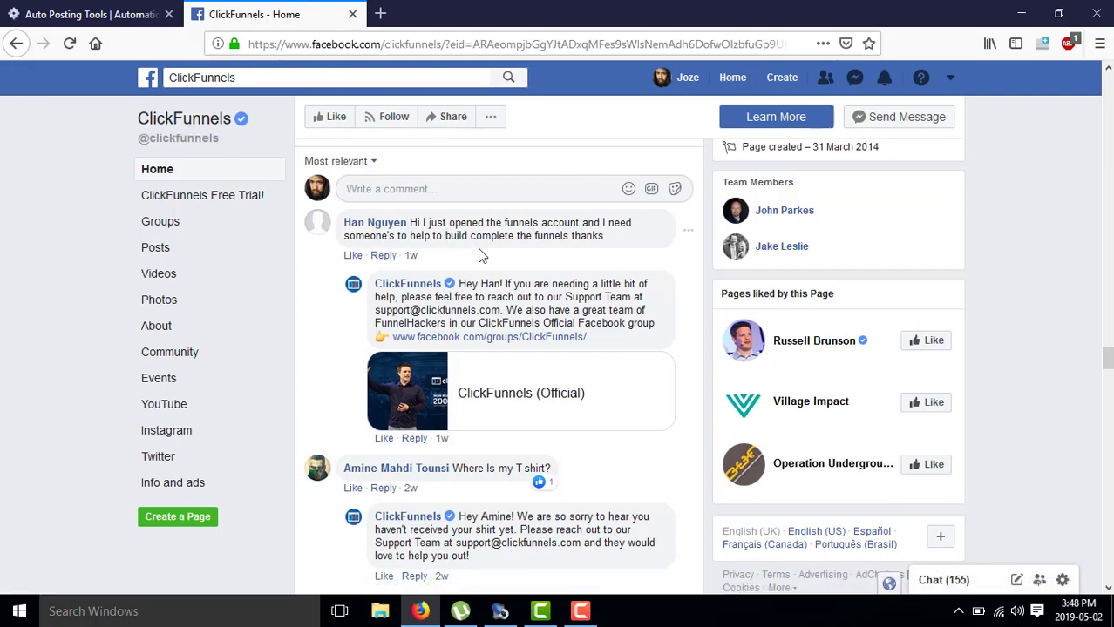
scroll(480, 254, "down", 5)
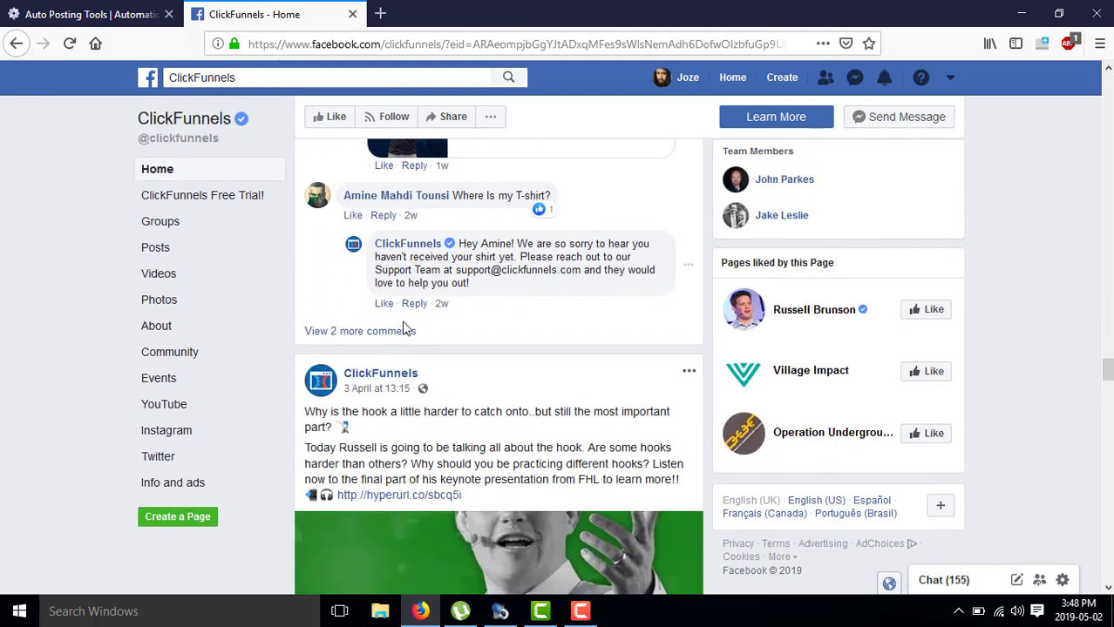
left_click(415, 332)
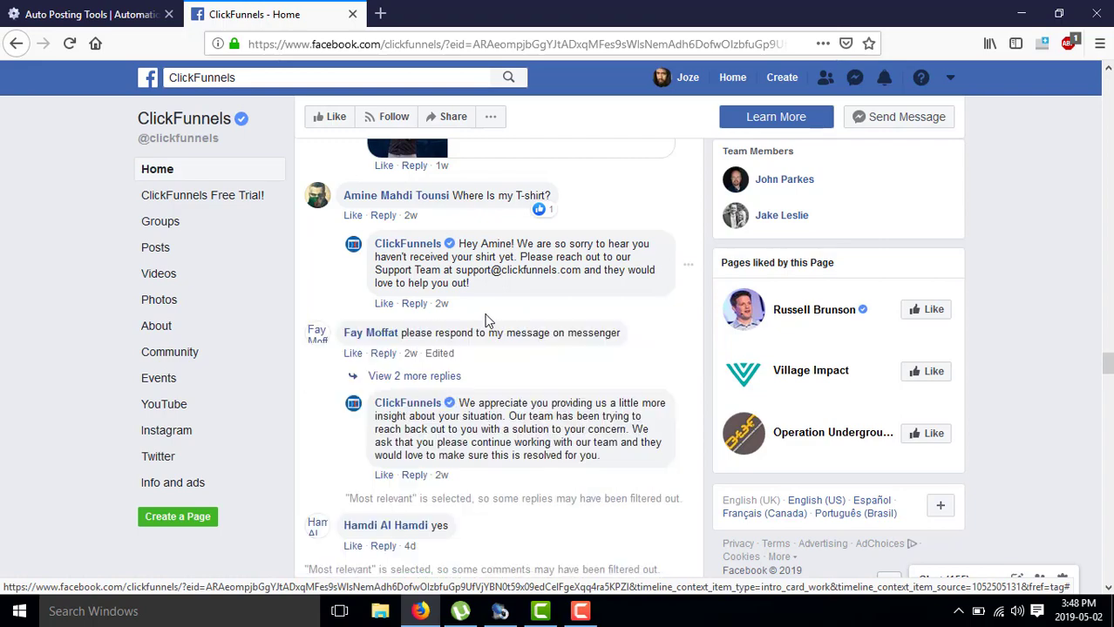
Examine the comments and replies under the 10 April post, including a commenter's profile preview
scroll(544, 305, "down", 1)
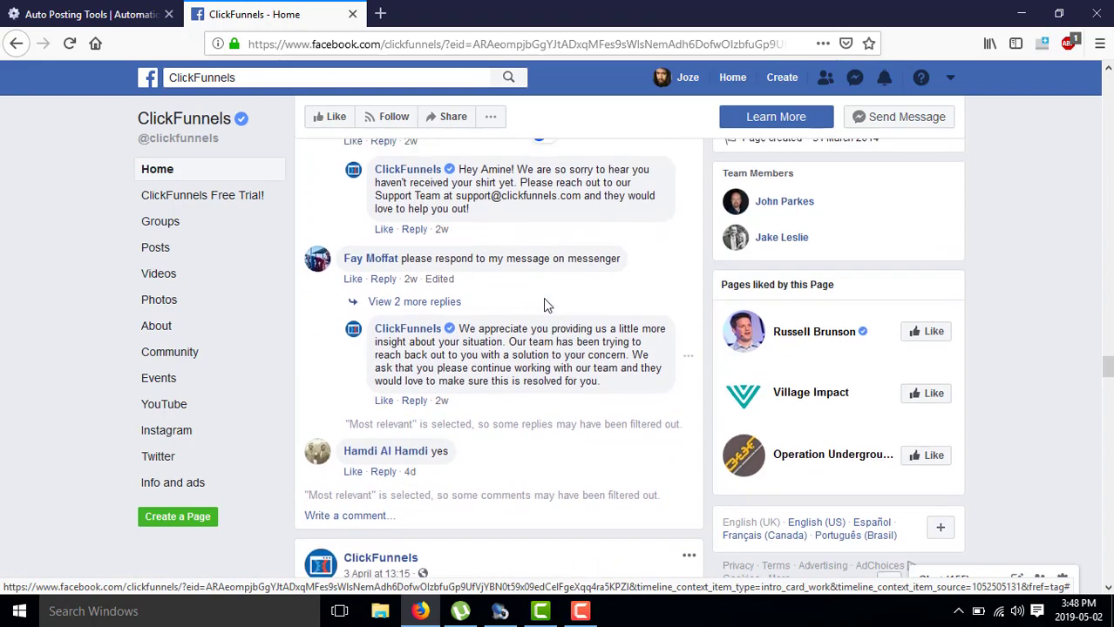
scroll(543, 304, "up", 2)
scroll(543, 305, "up", 5)
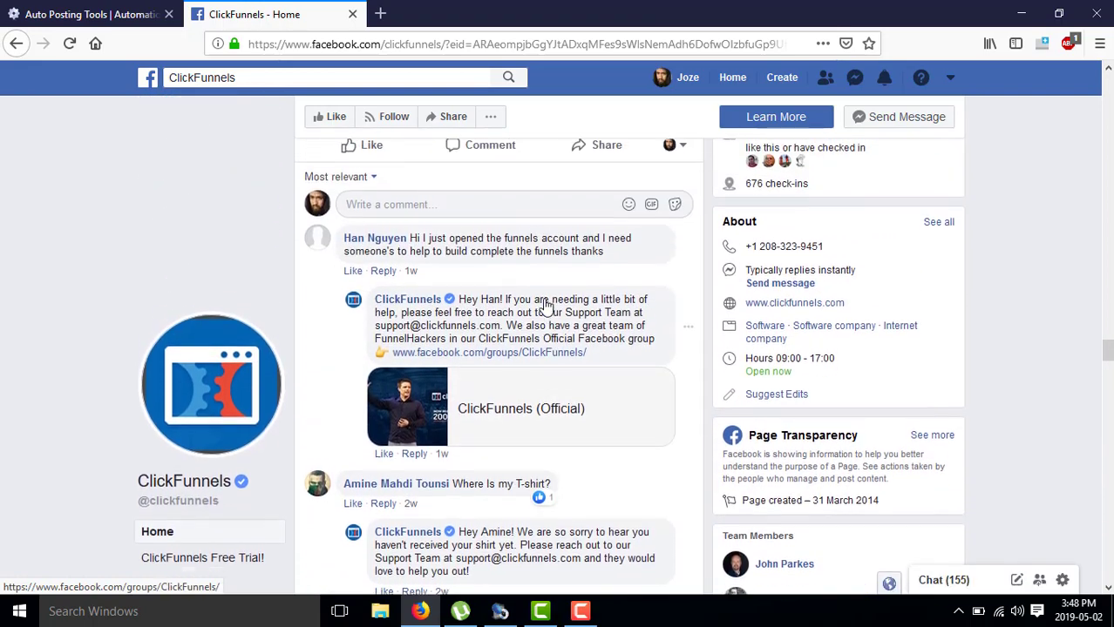
scroll(544, 303, "down", 1)
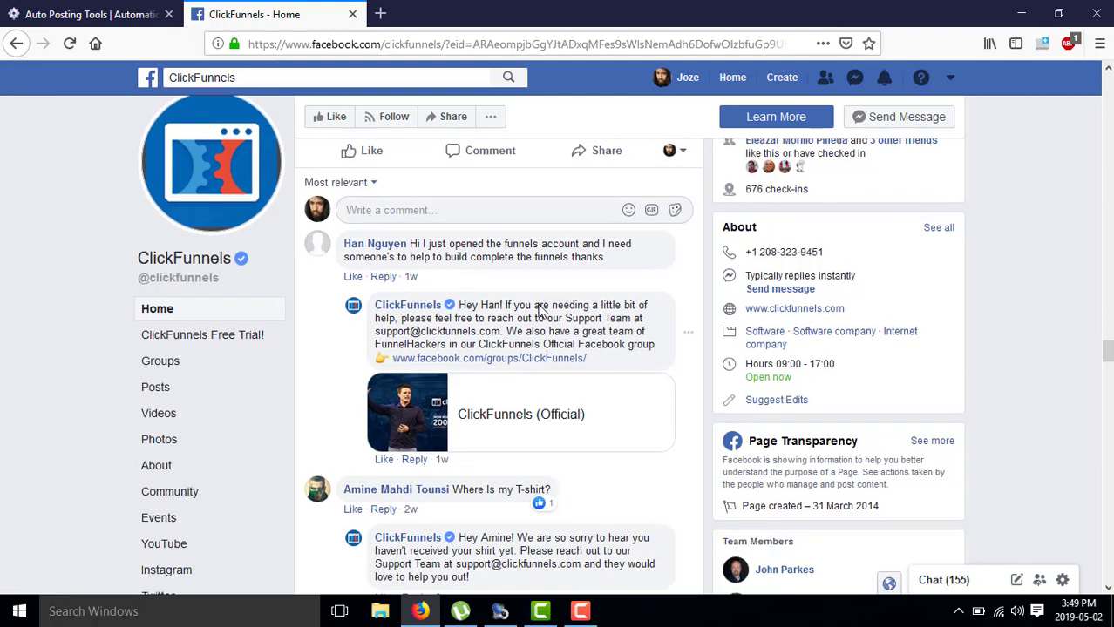
scroll(538, 305, "up", 3)
scroll(537, 305, "down", 4)
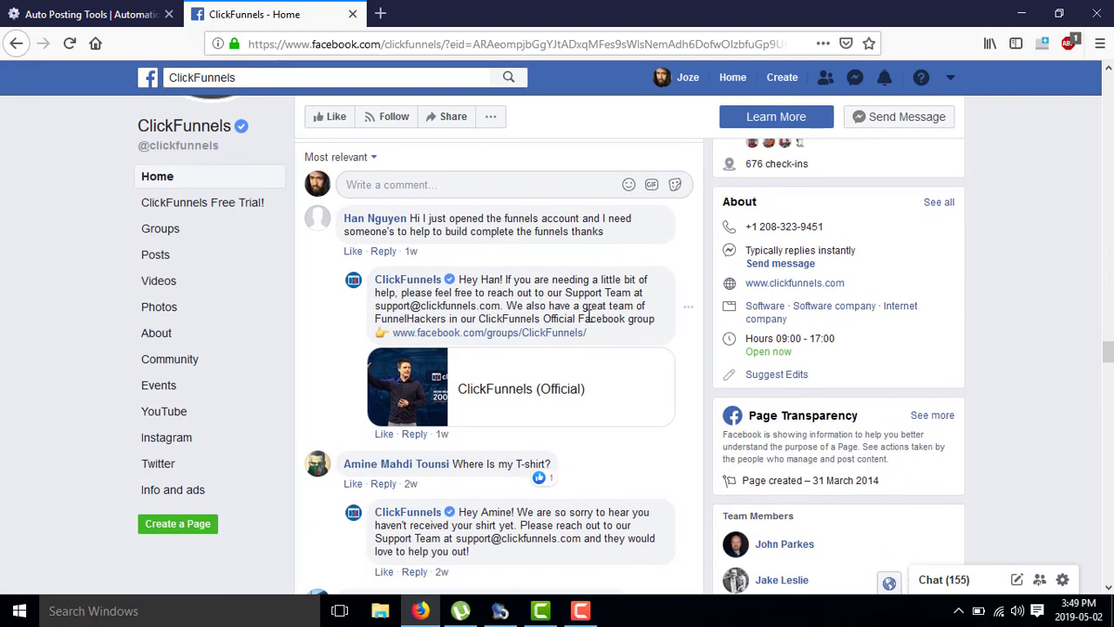
scroll(588, 315, "down", 3)
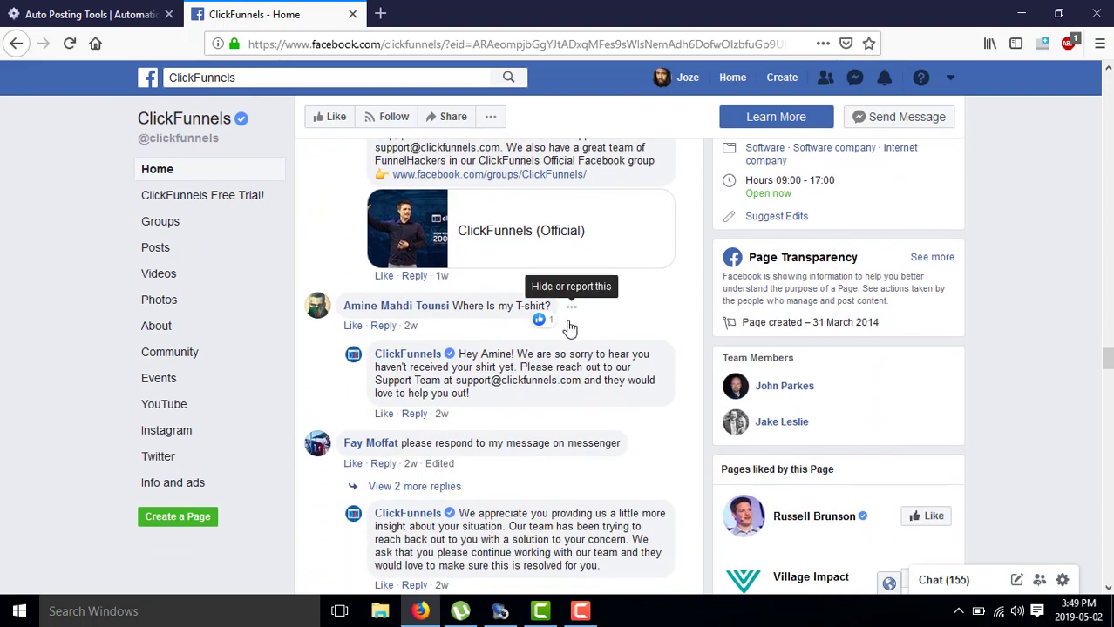
scroll(568, 340, "down", 3)
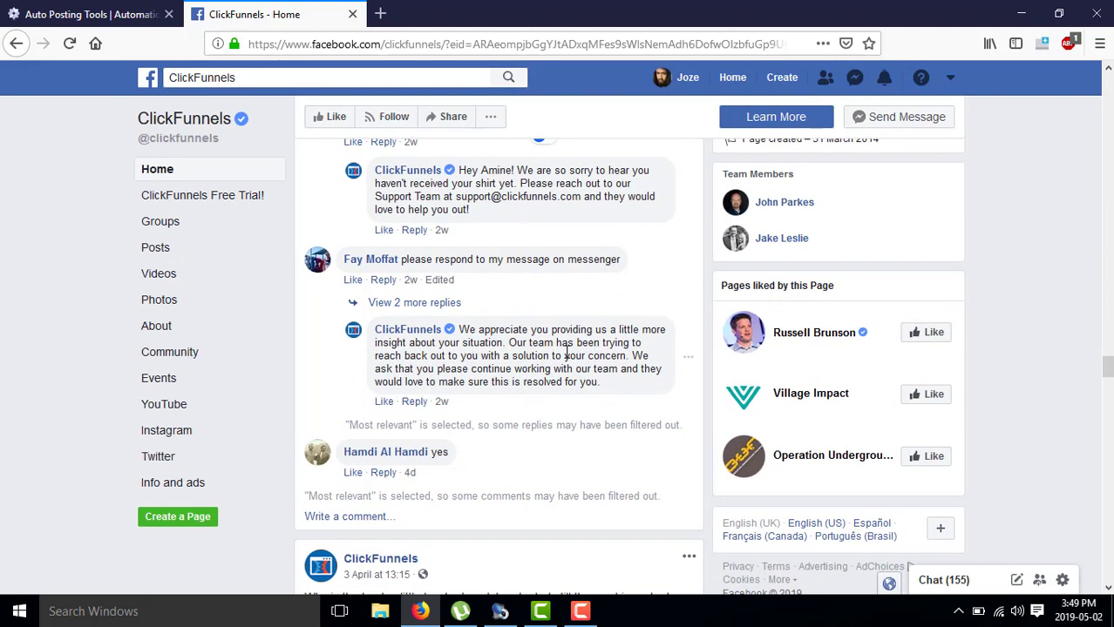
scroll(566, 353, "up", 3)
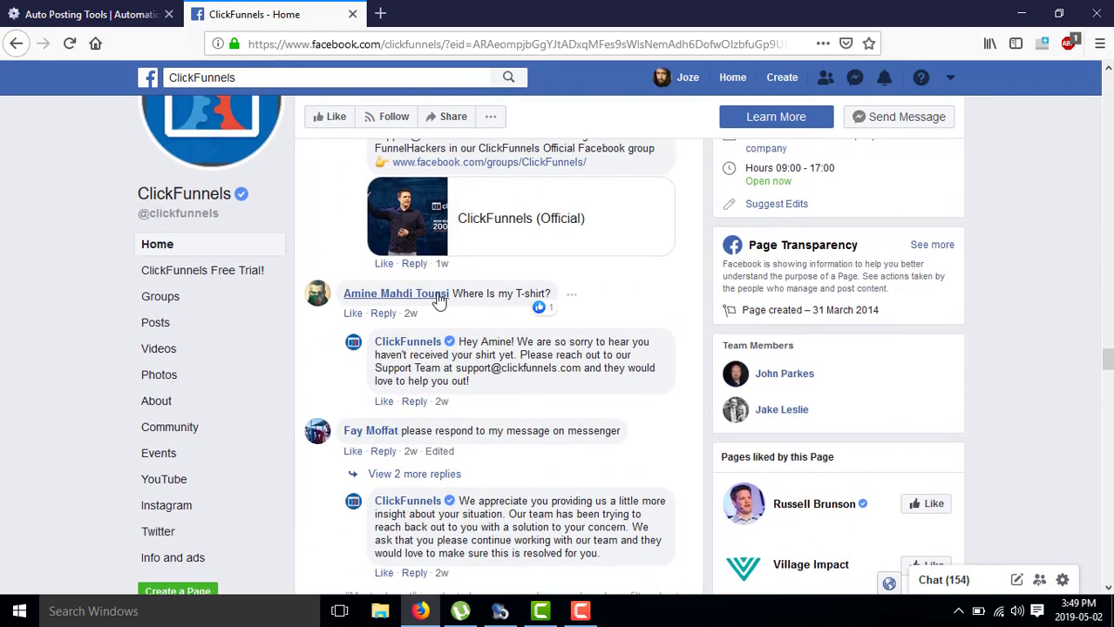
mouse_move(439, 297)
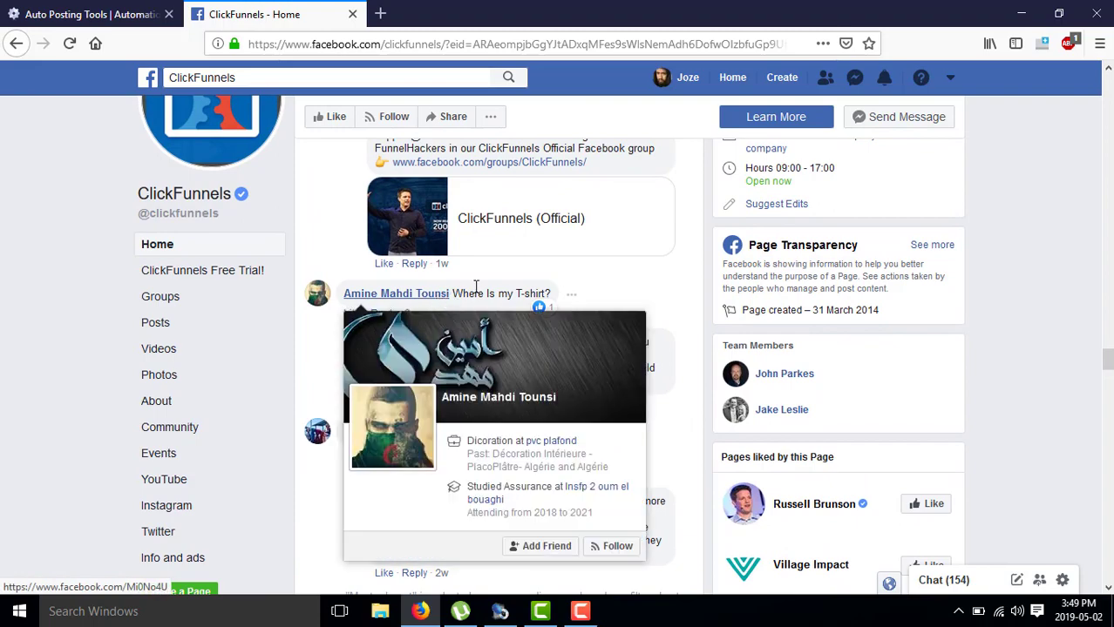
scroll(569, 281, "down", 2)
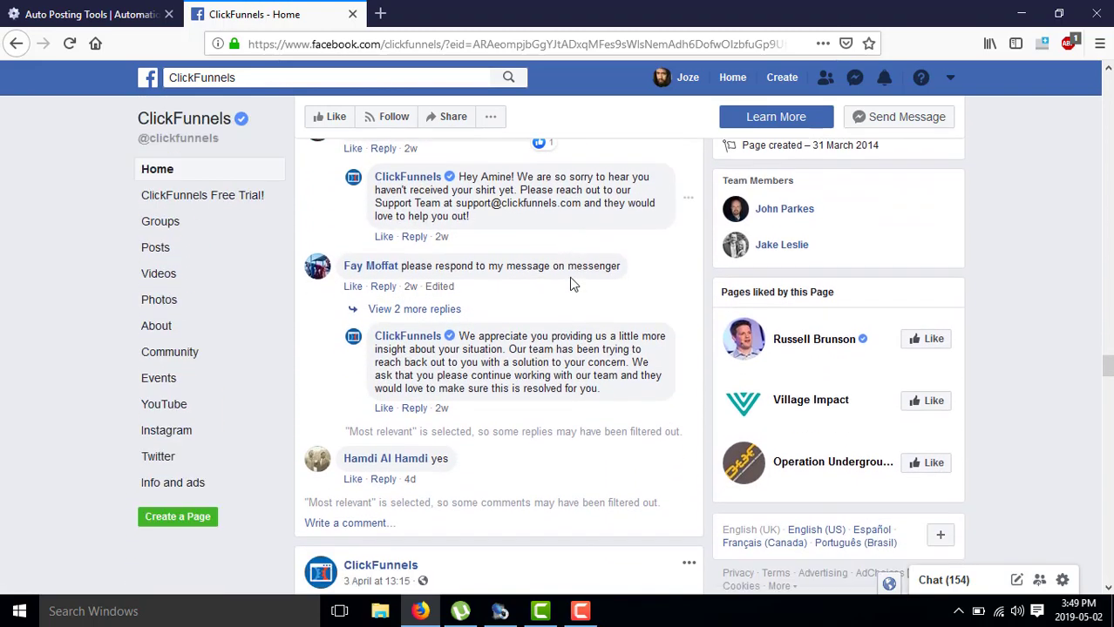
Open the page inspector and pick the text of the first comment under the post
scroll(570, 279, "up", 3)
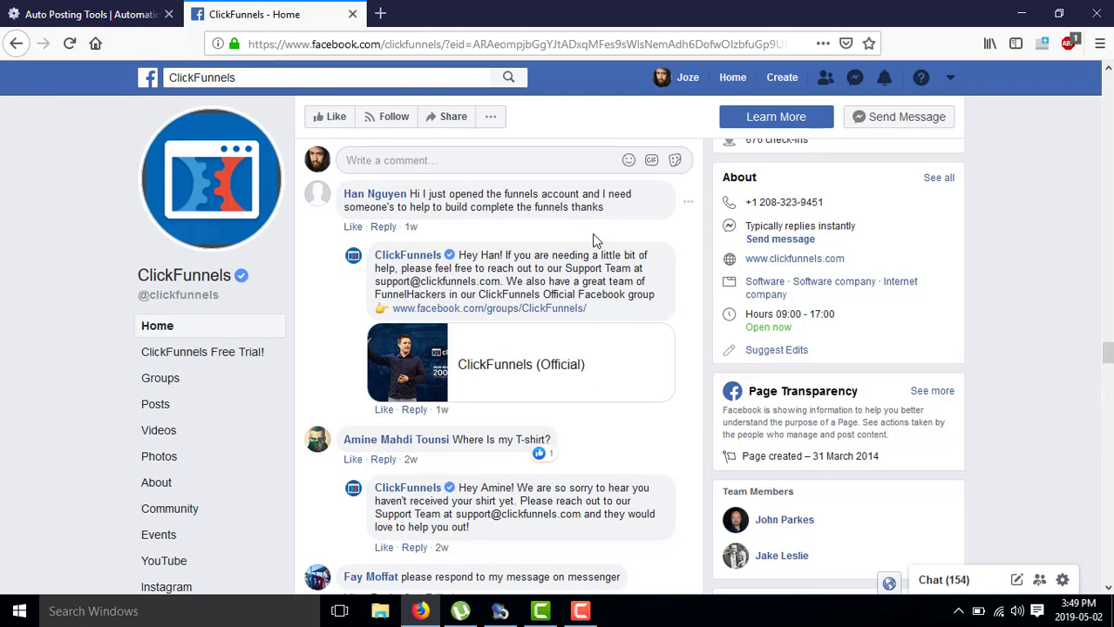
right_click(595, 238)
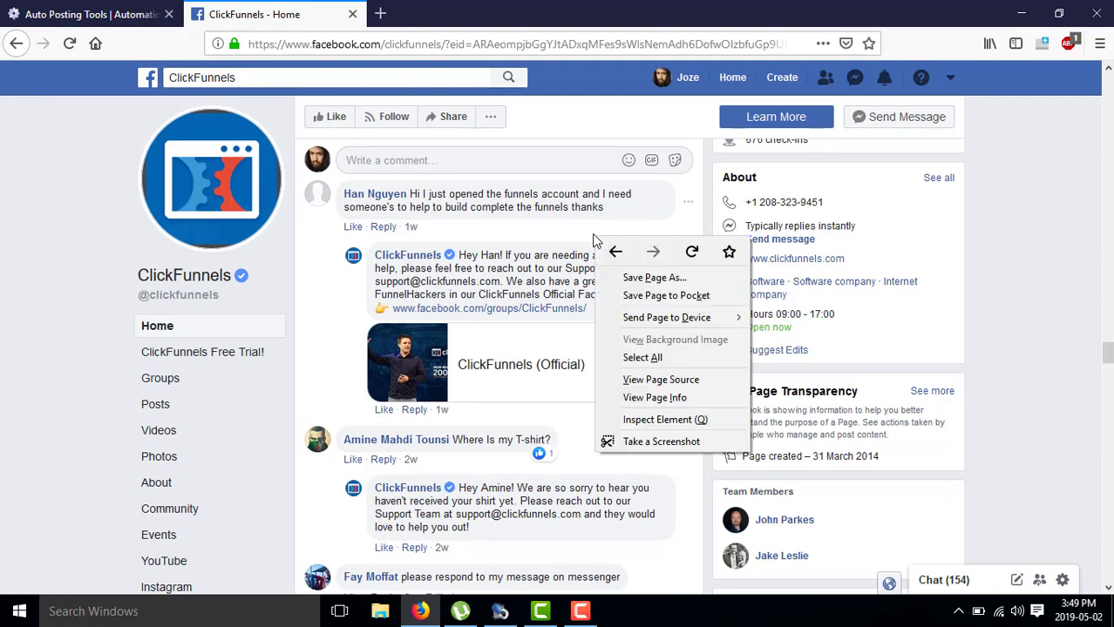
left_click(640, 420)
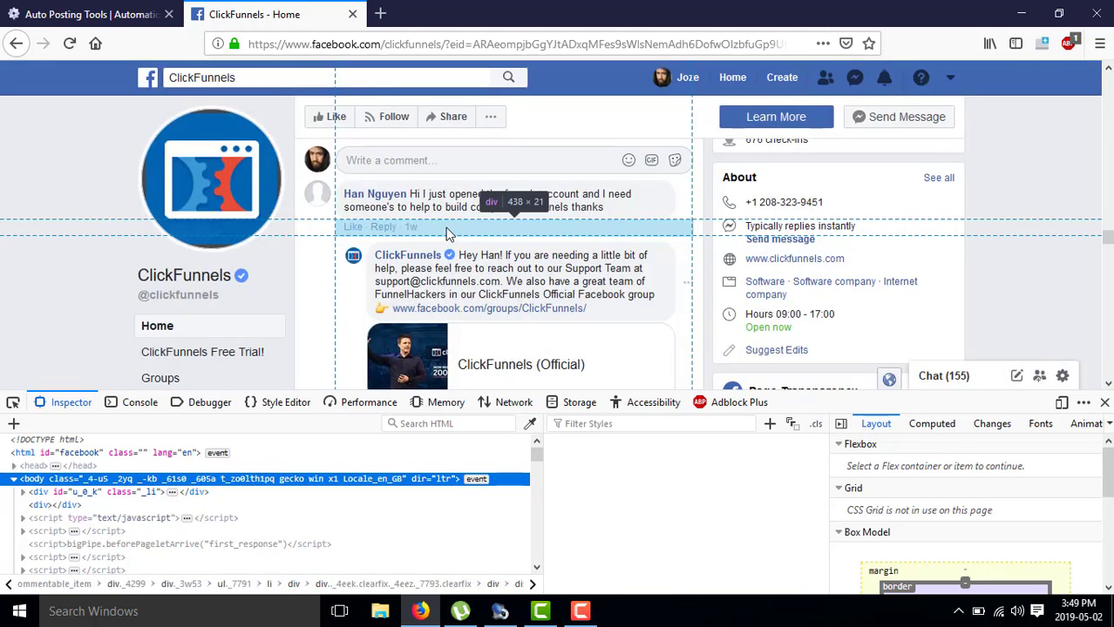
left_click(474, 237)
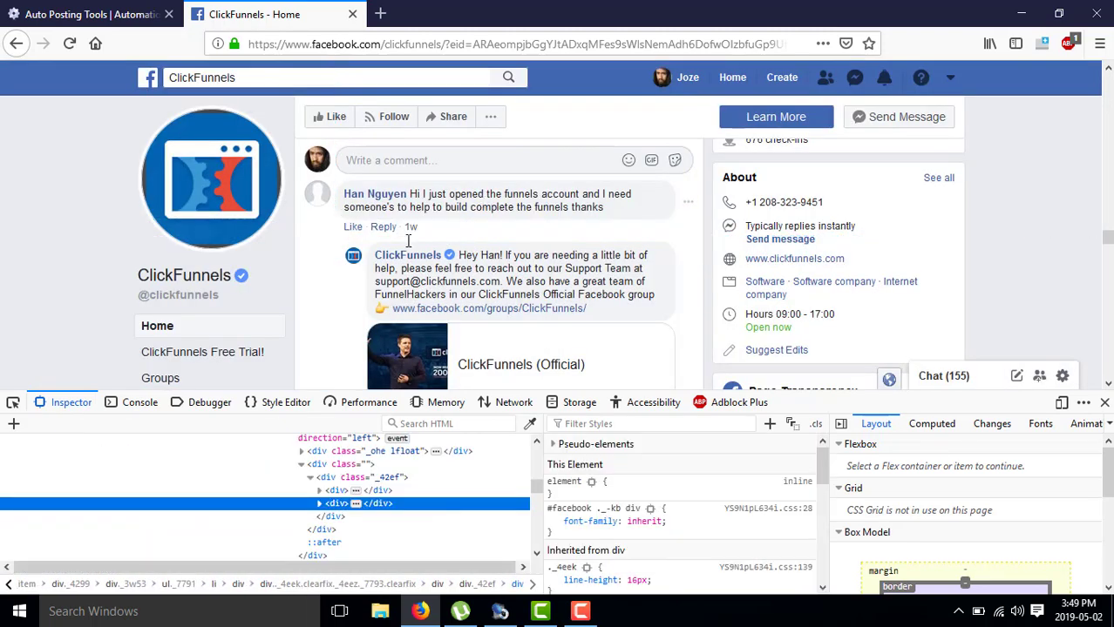
left_click(13, 406)
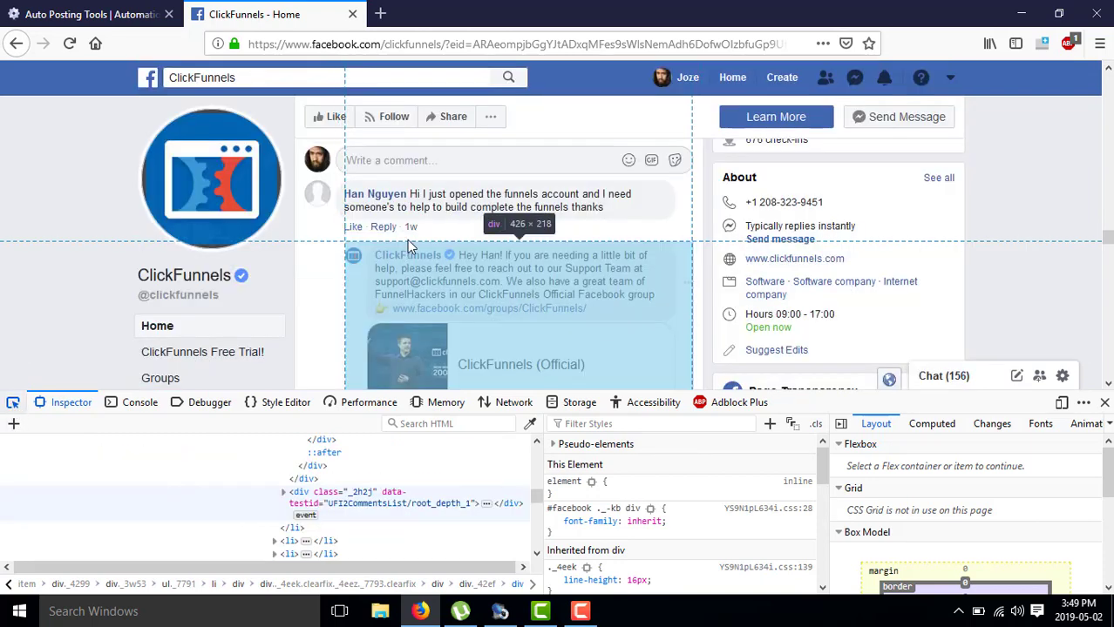
left_click(435, 207)
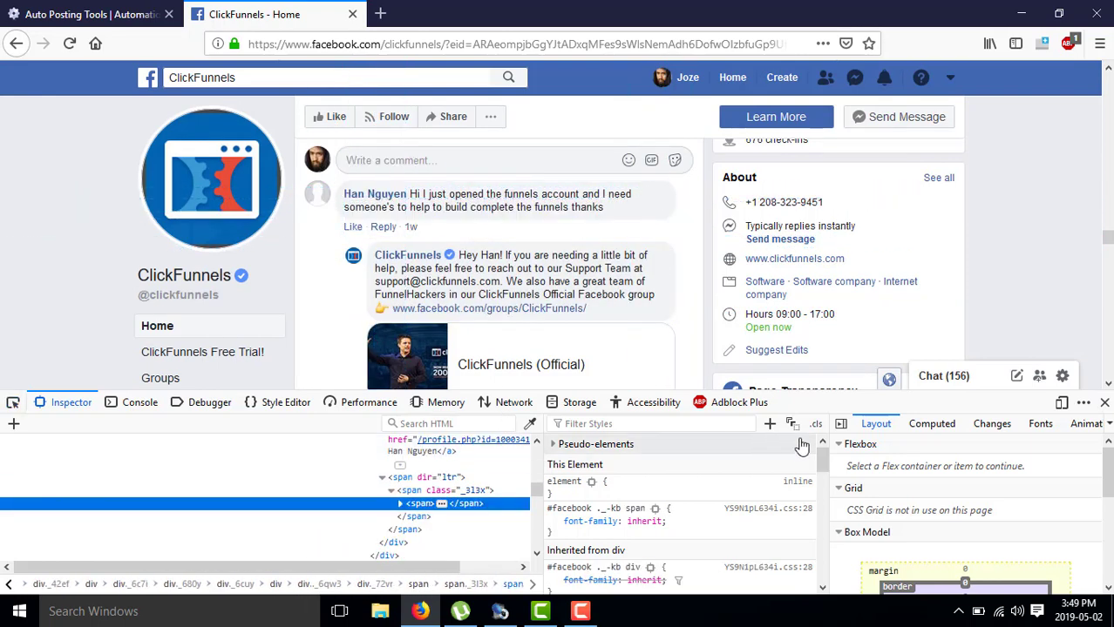
Widen the inspector's HTML view and select the parent ul node with class "_7791" that holds all comments of the post
left_click(840, 426)
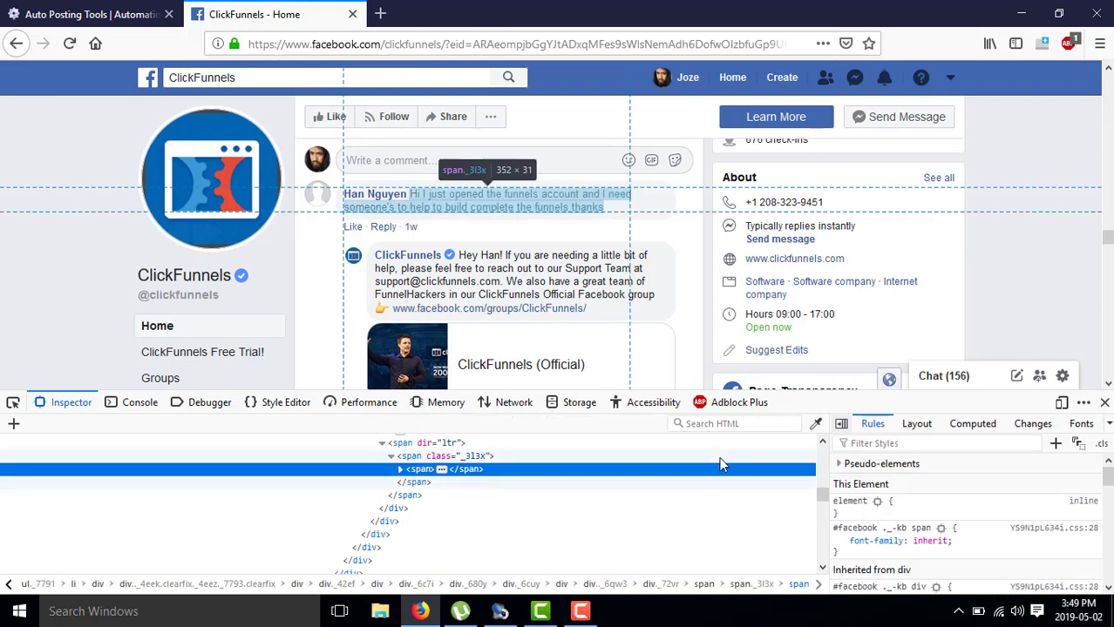
scroll(826, 453, "up", 3)
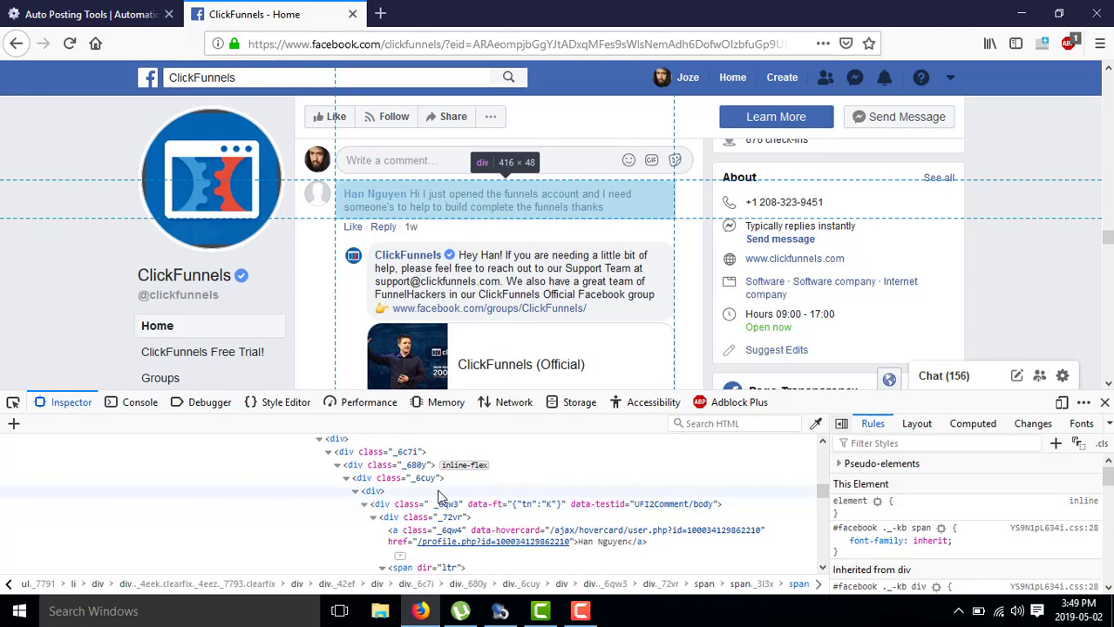
left_click(410, 453)
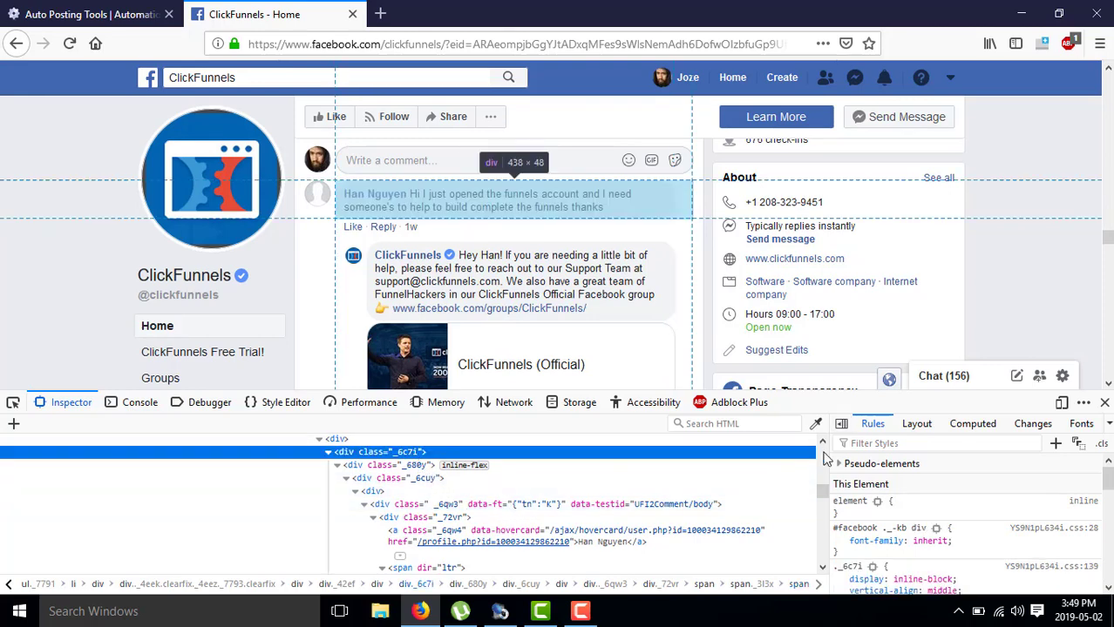
scroll(822, 445, "up", 2)
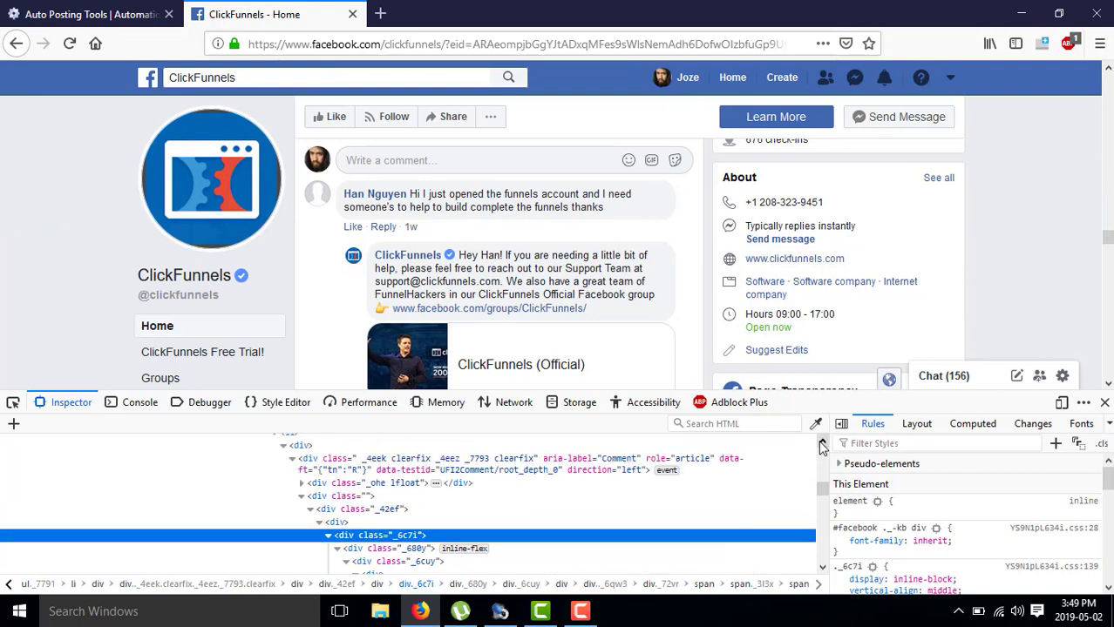
left_click(403, 511)
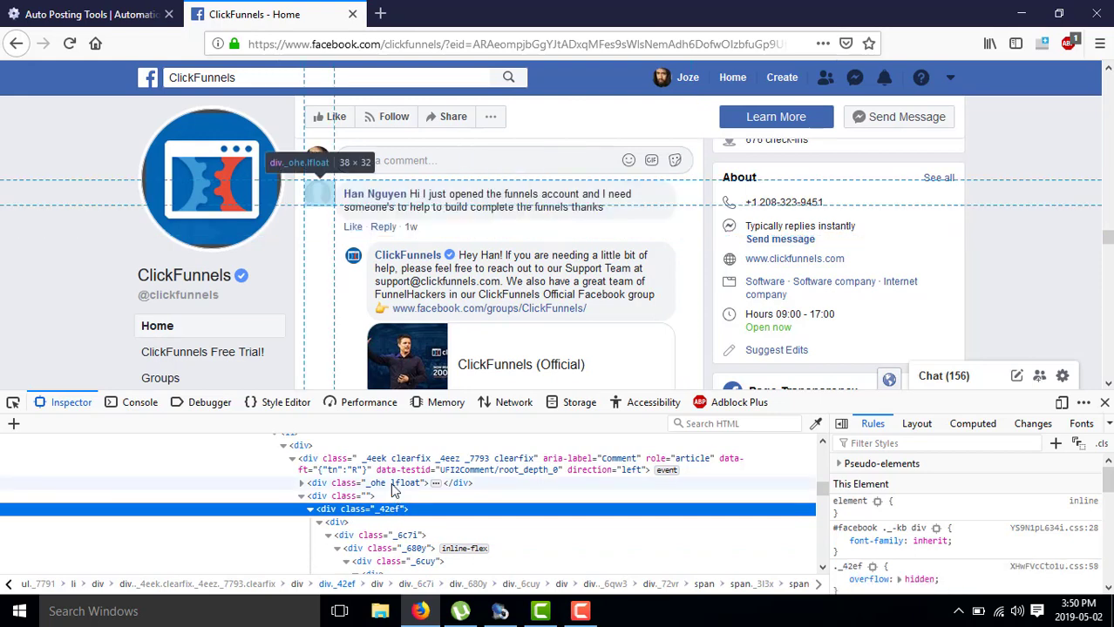
left_click(397, 468)
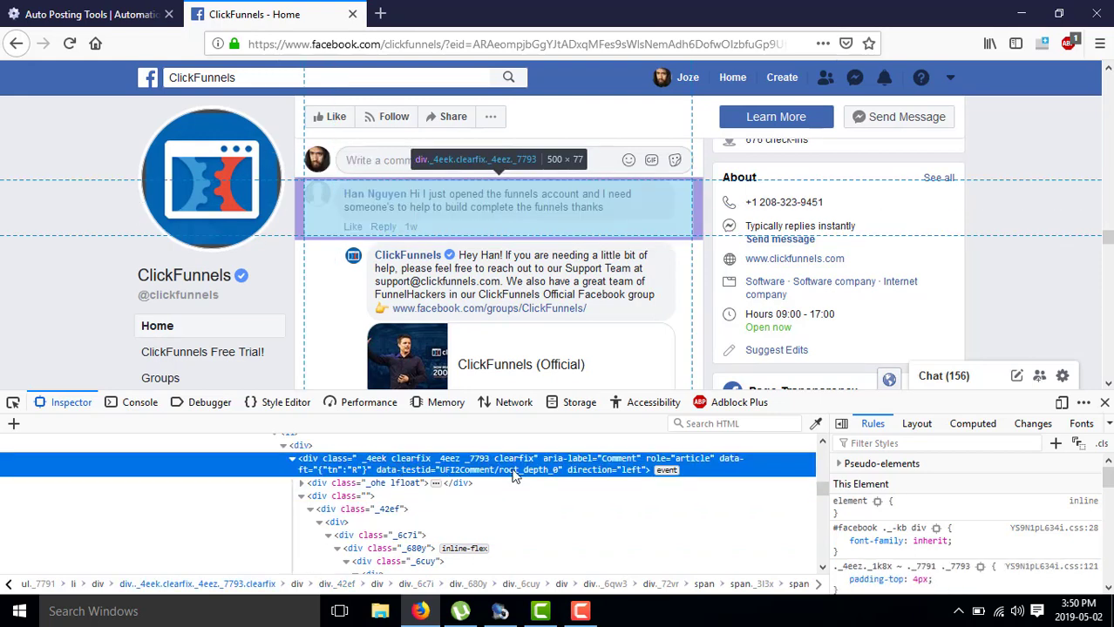
scroll(816, 444, "up", 2)
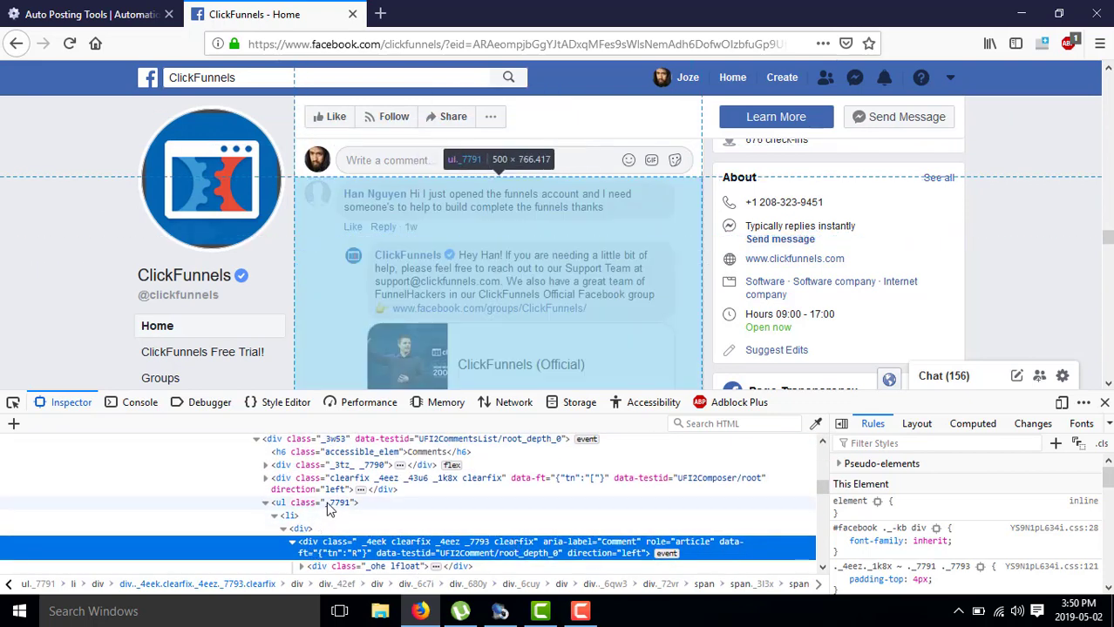
left_click(312, 505)
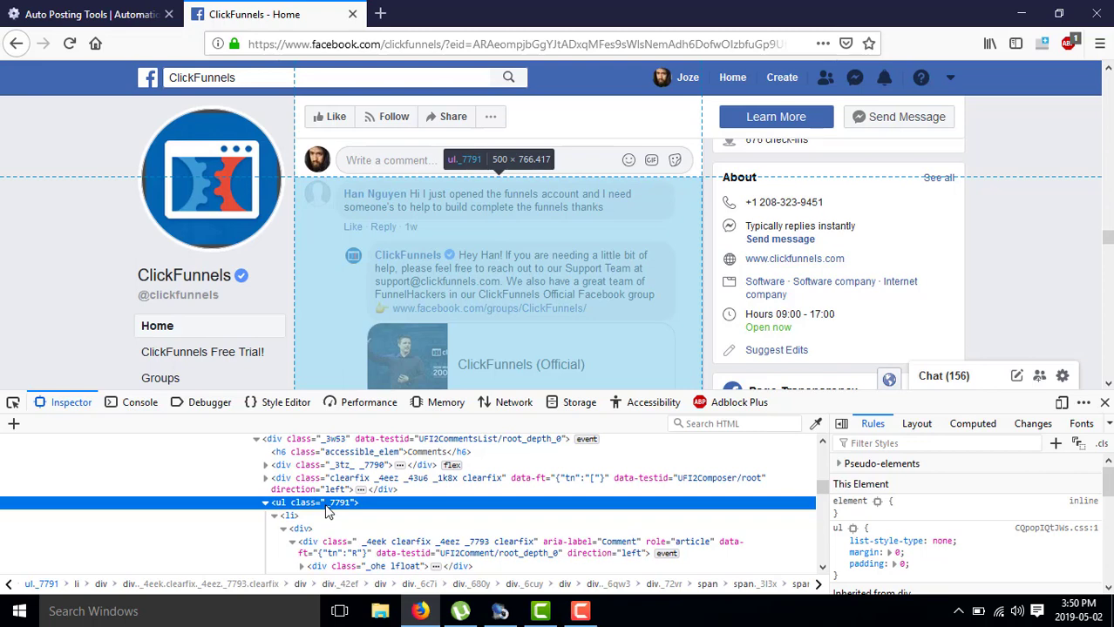
Open the ul "_7791" node for editing as HTML and copy all of its code
right_click(327, 512)
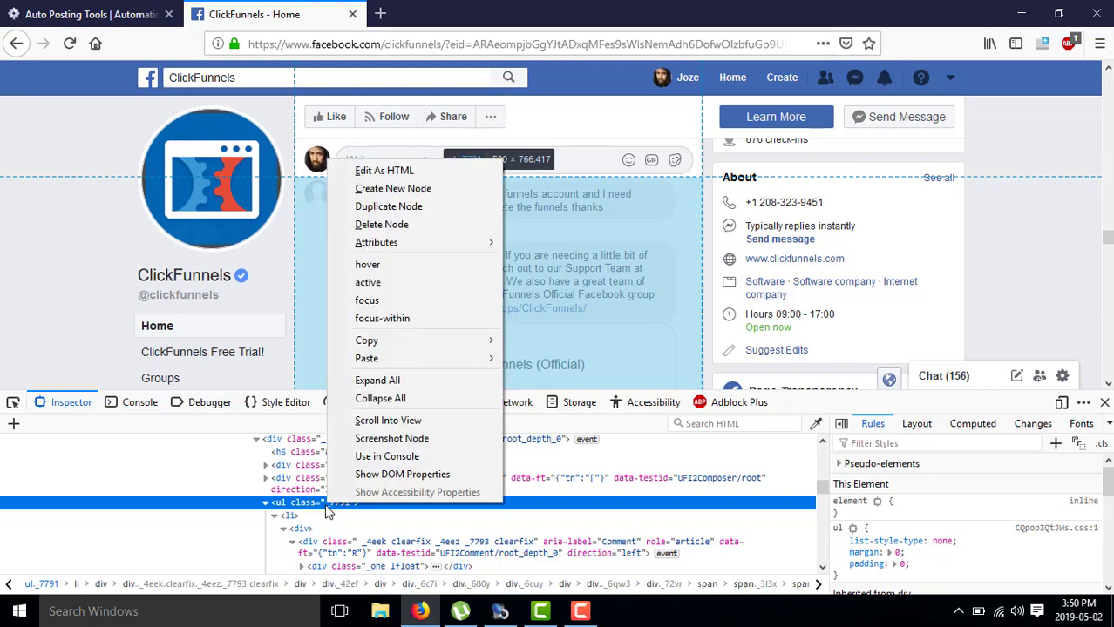
left_click(428, 173)
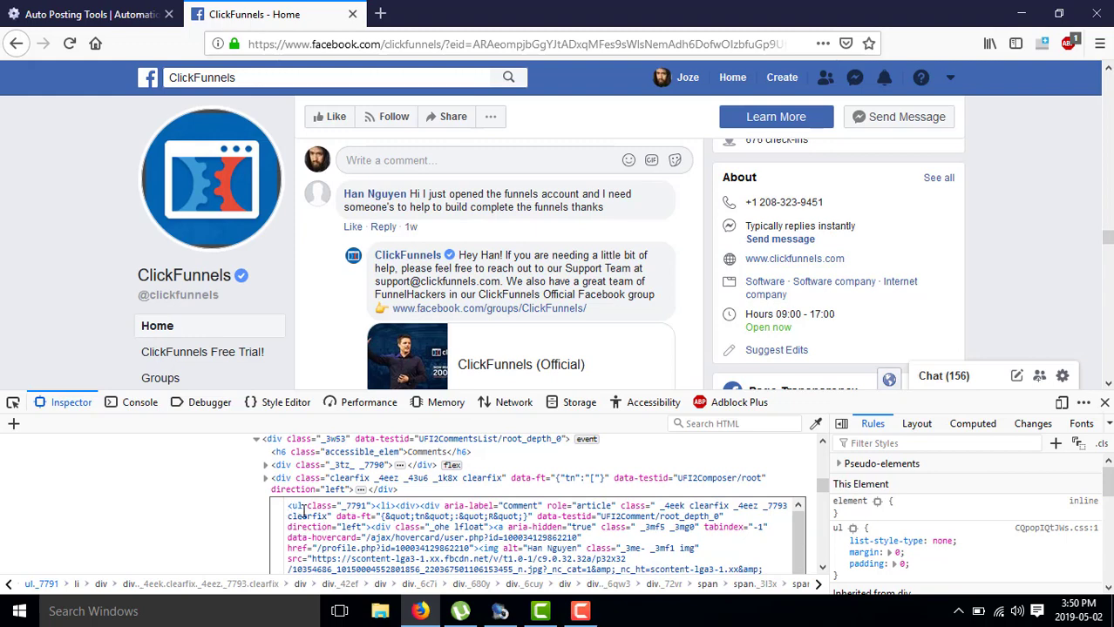
key("ctrl+a")
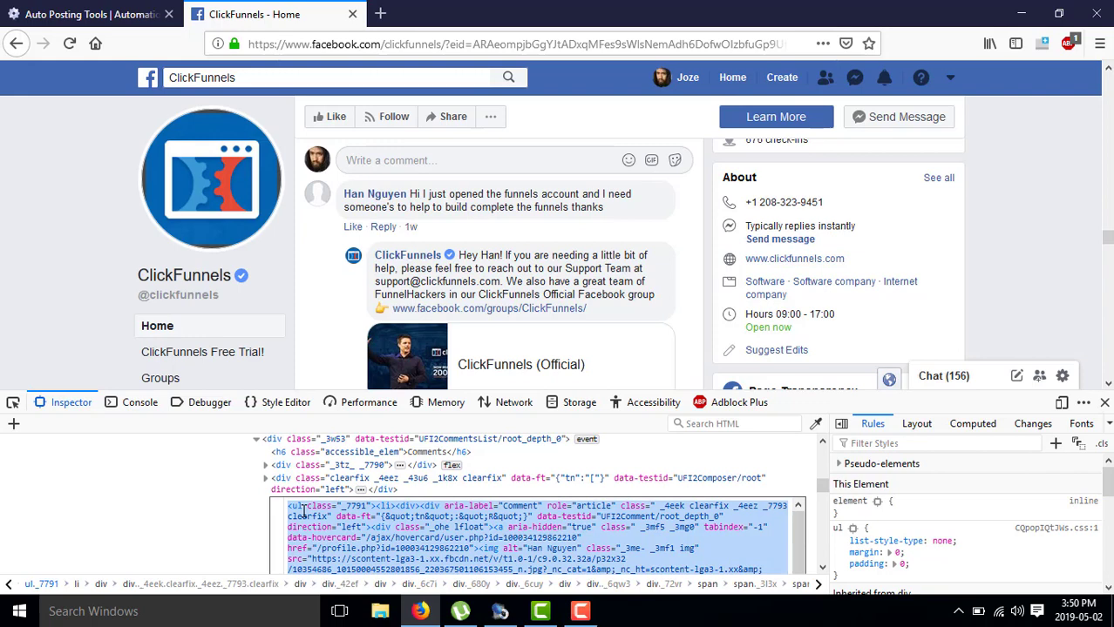
Switch to Autopostingtools, paste the copied HTML into the Facebook Comment Scraper and extract the comments and their users
mouse_move(493, 601)
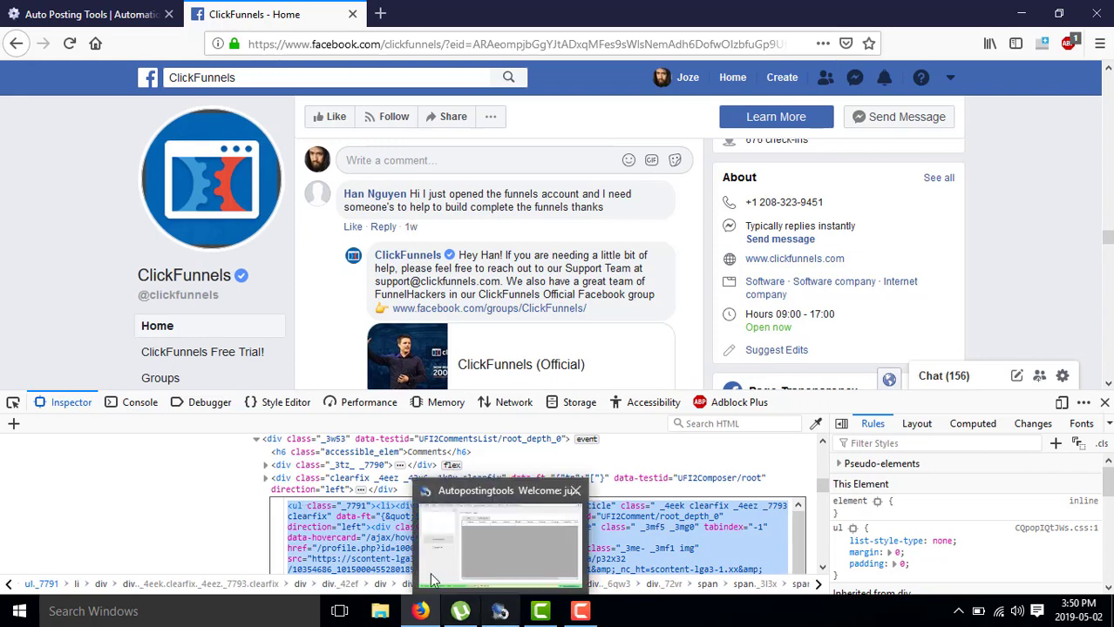
left_click(501, 610)
left_click(198, 180)
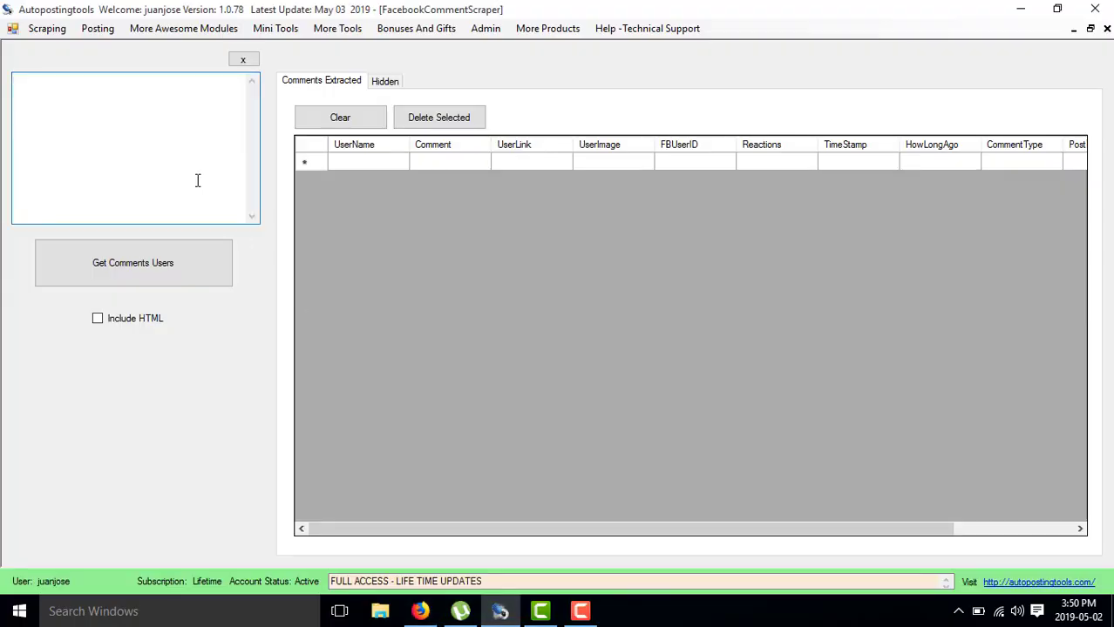
key("ctrl+v")
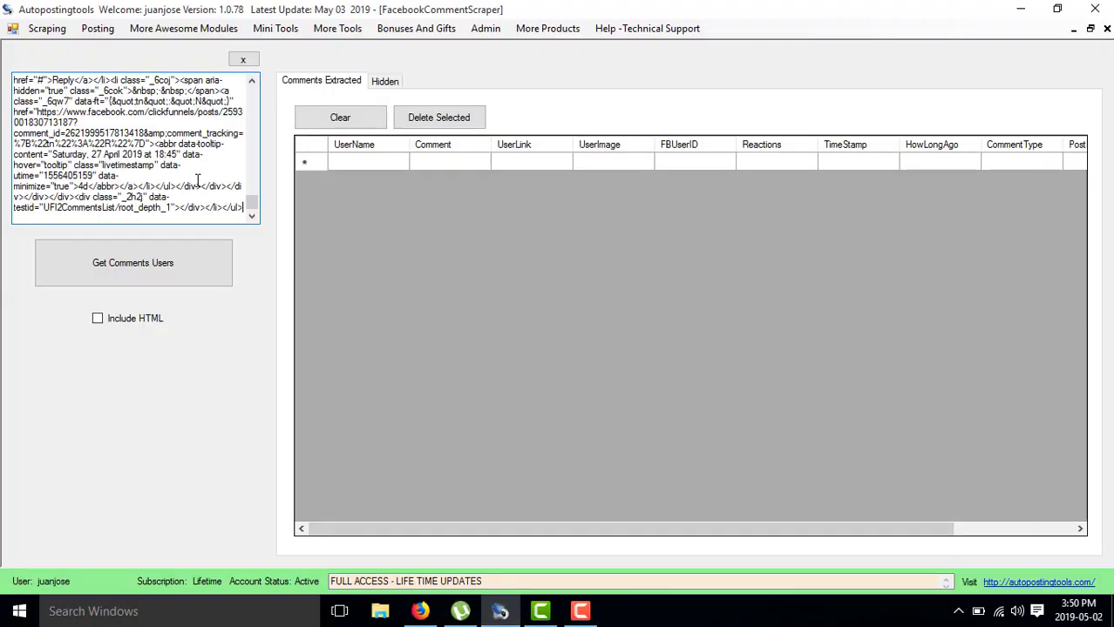
left_click(175, 255)
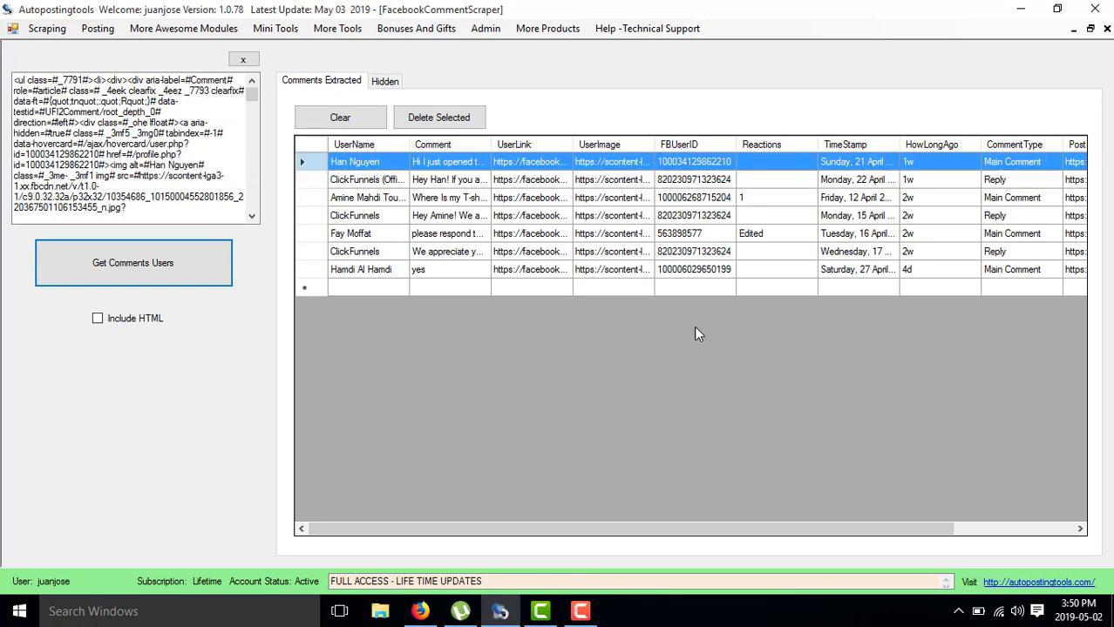
Look through all columns of the extracted comments, and clear both the results table and the pasted HTML
left_click_drag(636, 528, 767, 523)
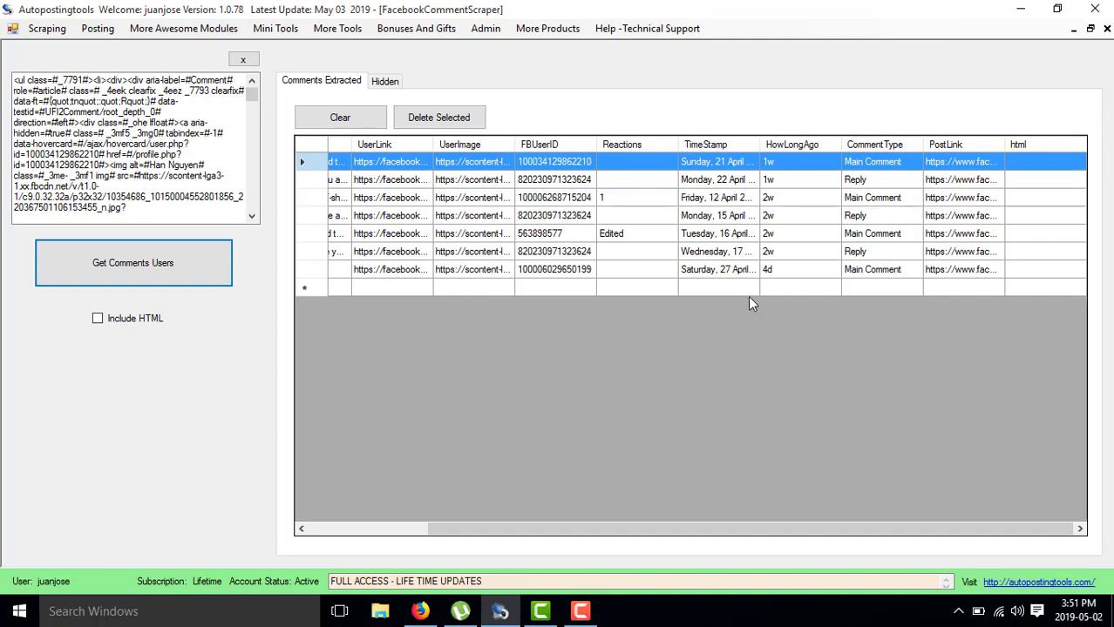
left_click_drag(482, 529, 344, 545)
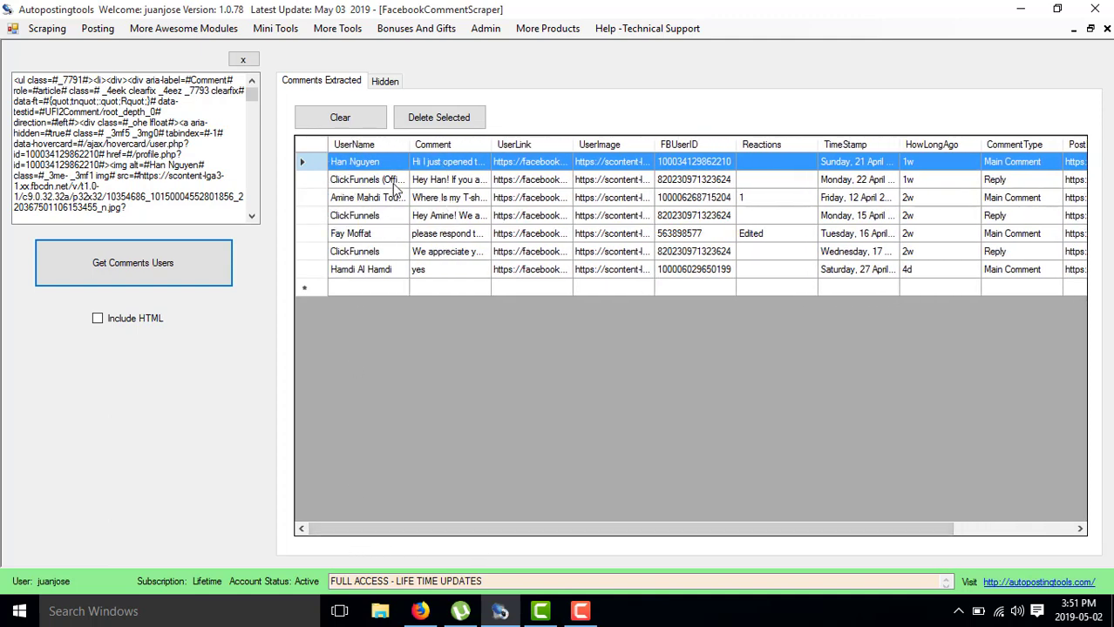
left_click(349, 121)
left_click(243, 59)
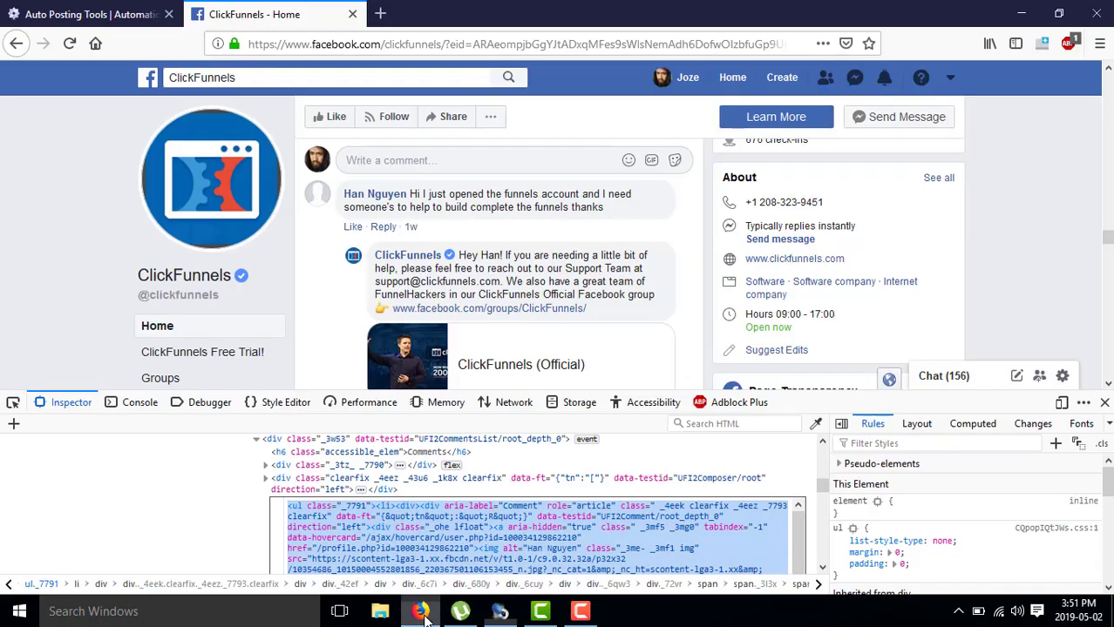
Switch to the ClickFunnels Facebook page in Firefox and bring up the comments of the Fyre Festival video post
left_click(420, 612)
left_click(639, 289)
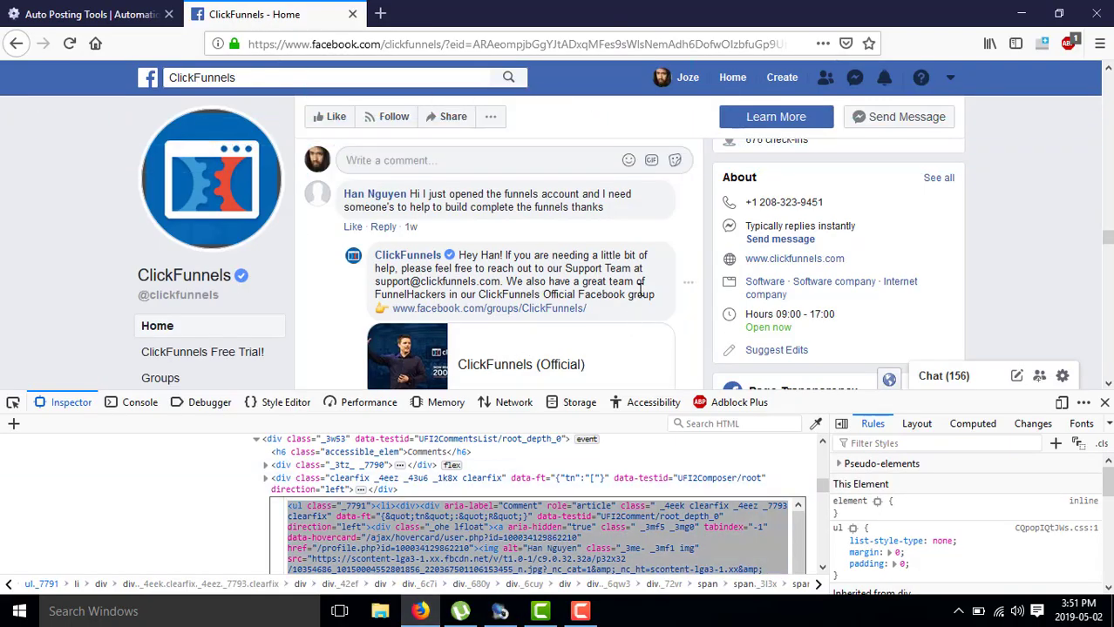
scroll(639, 290, "down", 6)
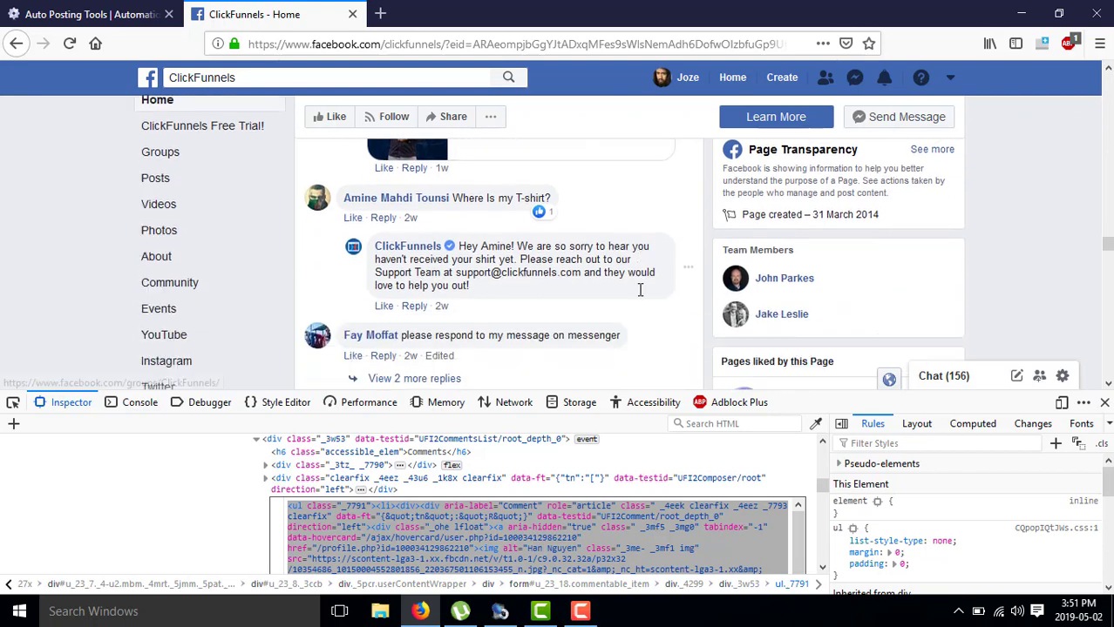
scroll(640, 289, "down", 6)
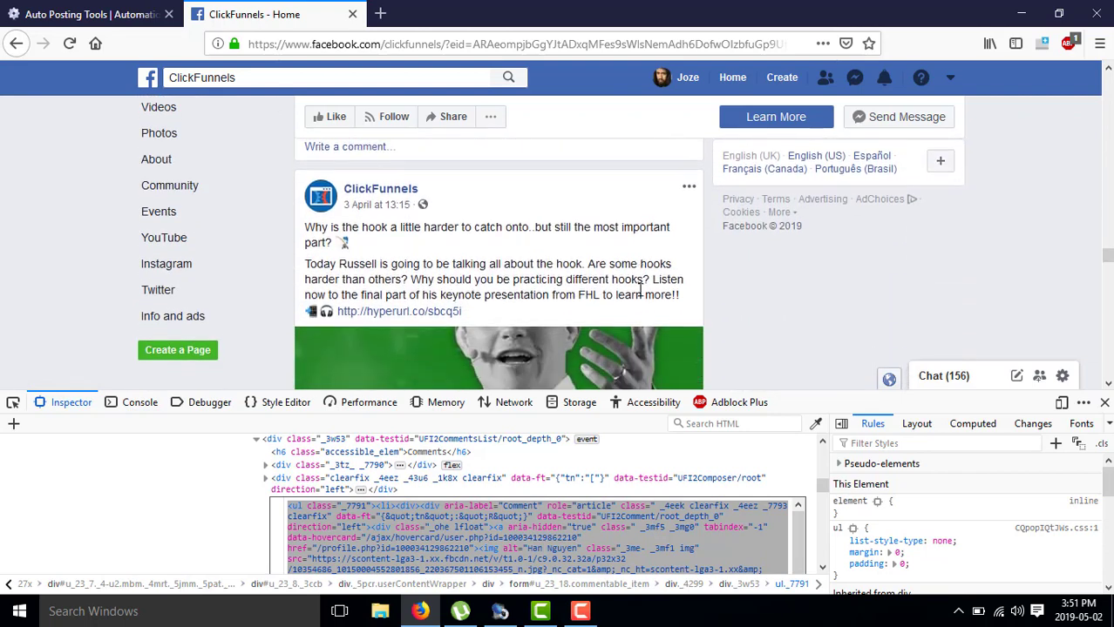
scroll(640, 289, "down", 5)
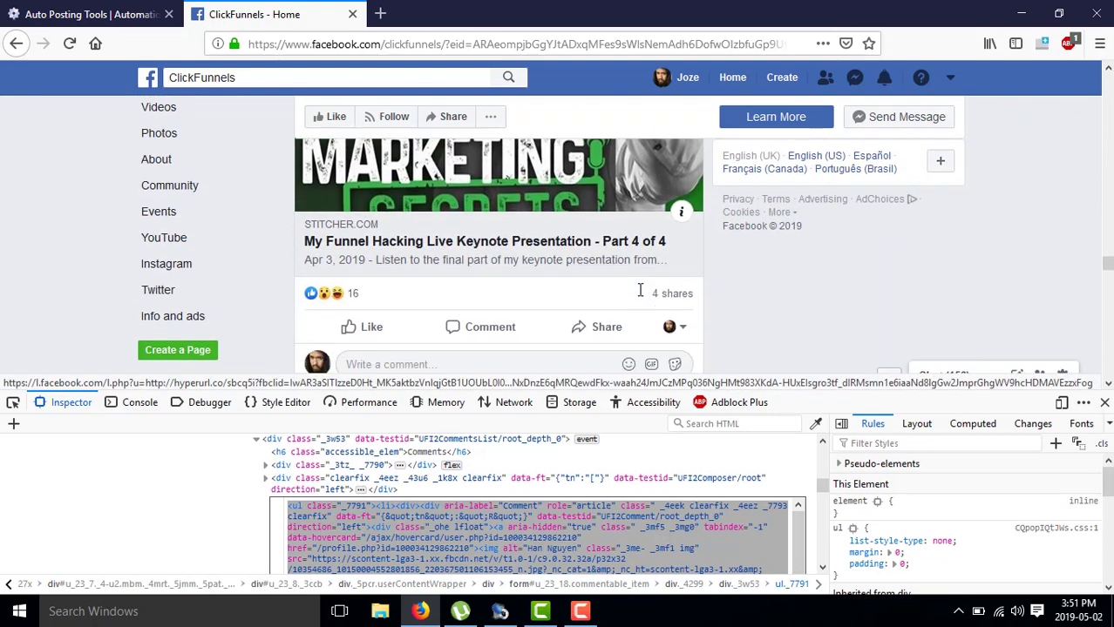
scroll(640, 290, "down", 6)
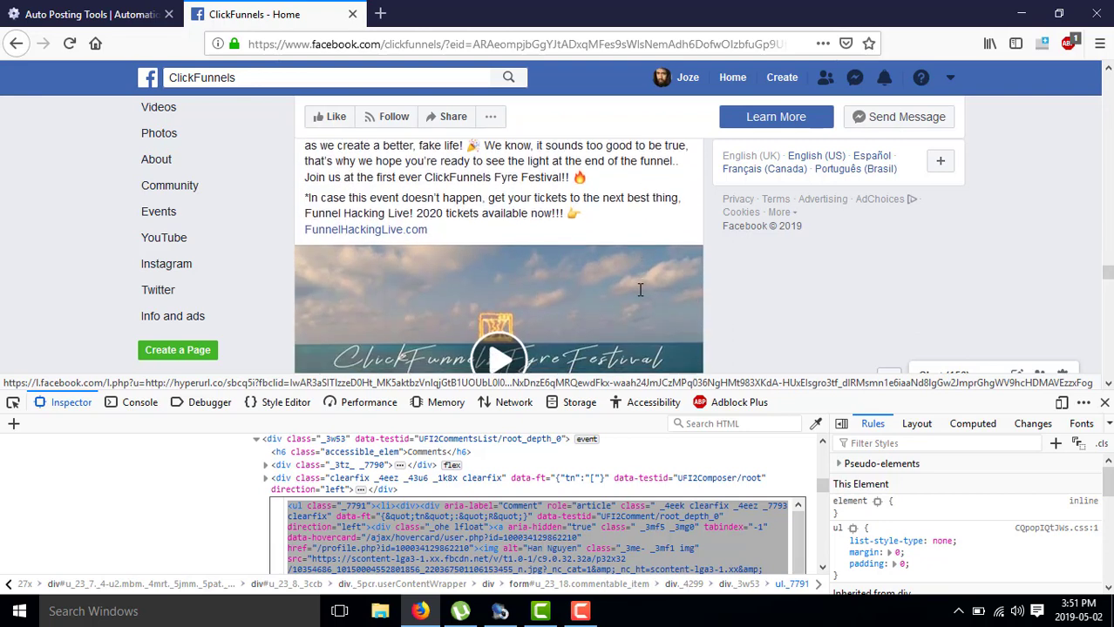
scroll(640, 290, "down", 4)
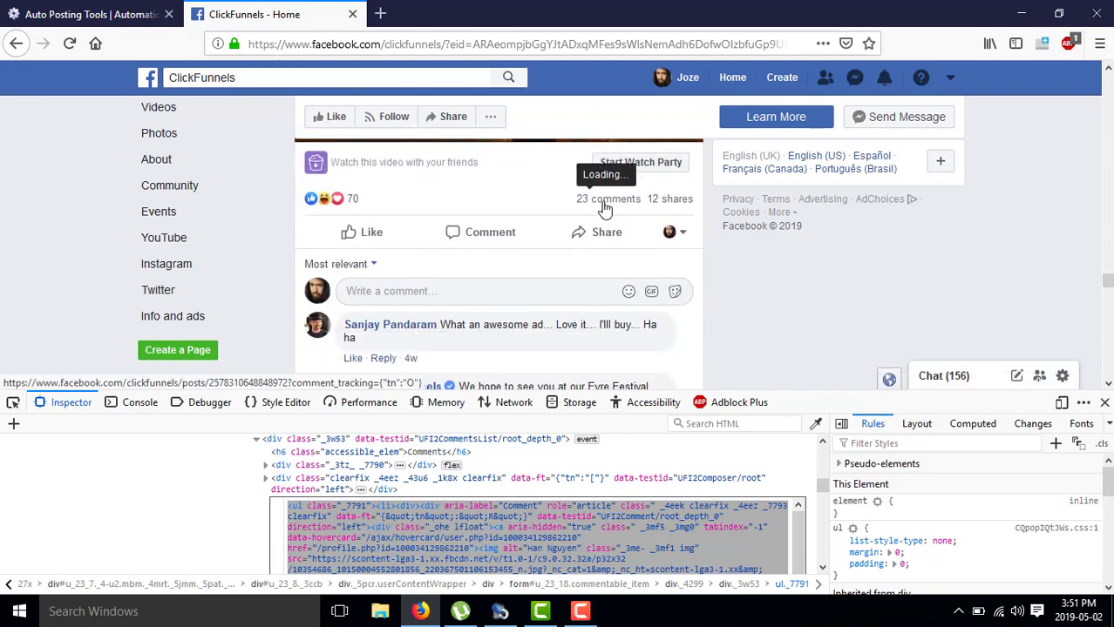
left_click(589, 202)
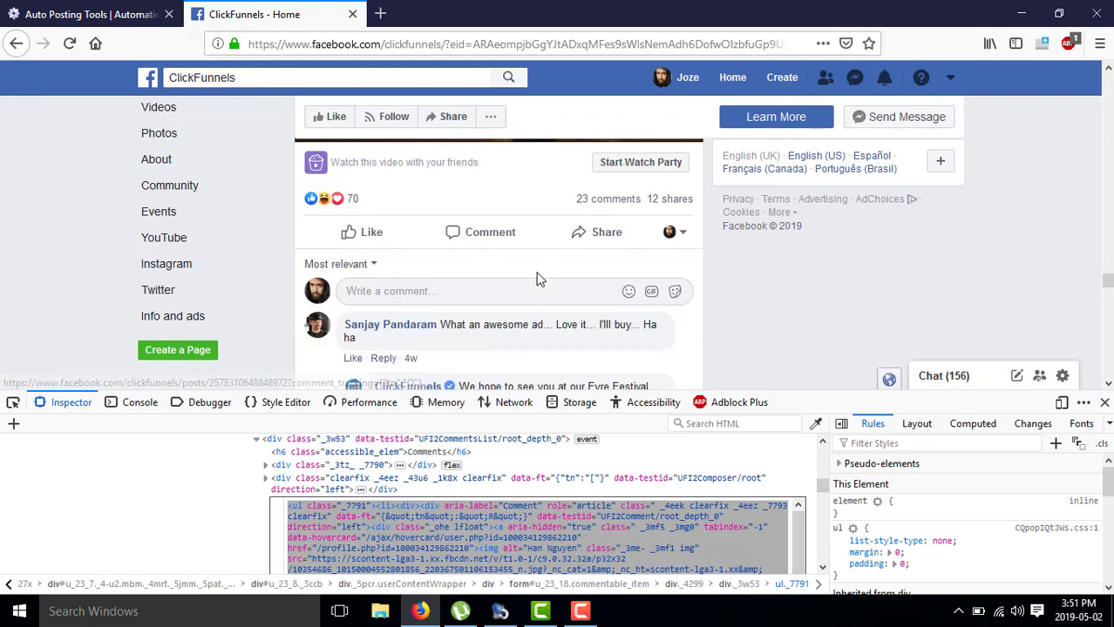
Load the remaining comments under the Fyre Festival post and expand the further reply to the last comment
scroll(579, 265, "up", 3)
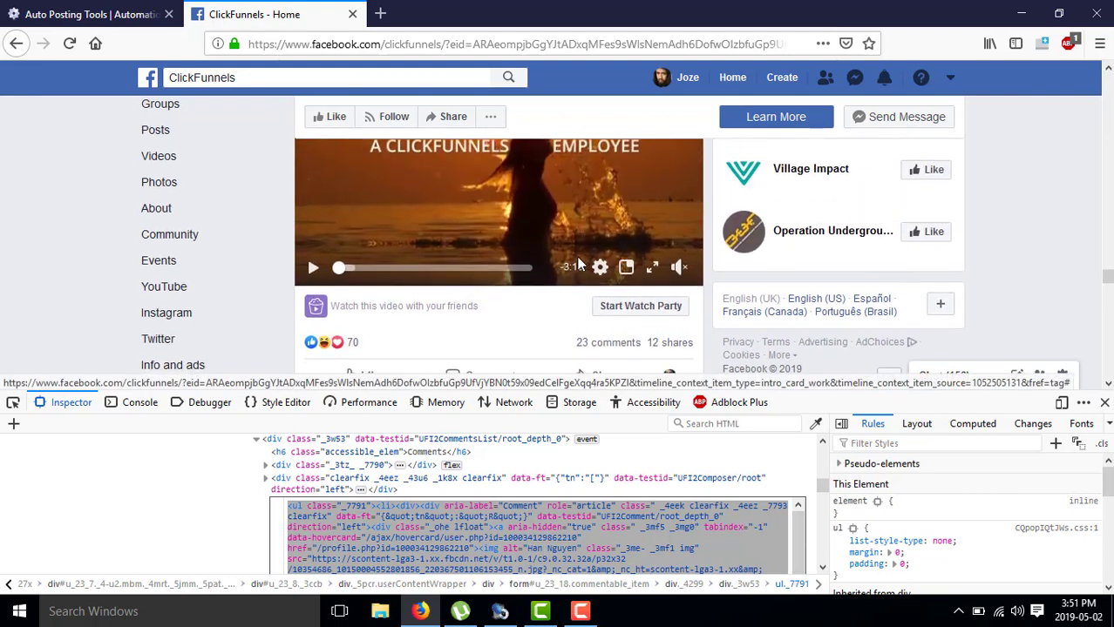
scroll(580, 265, "down", 6)
scroll(579, 263, "down", 3)
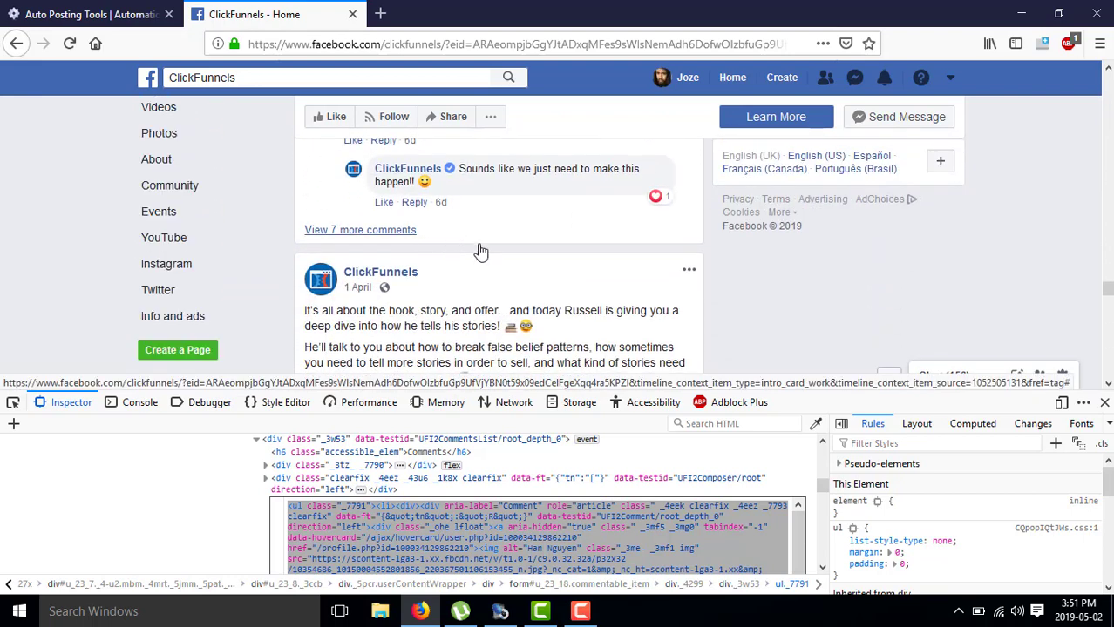
scroll(517, 253, "down", 2)
scroll(517, 251, "down", 3)
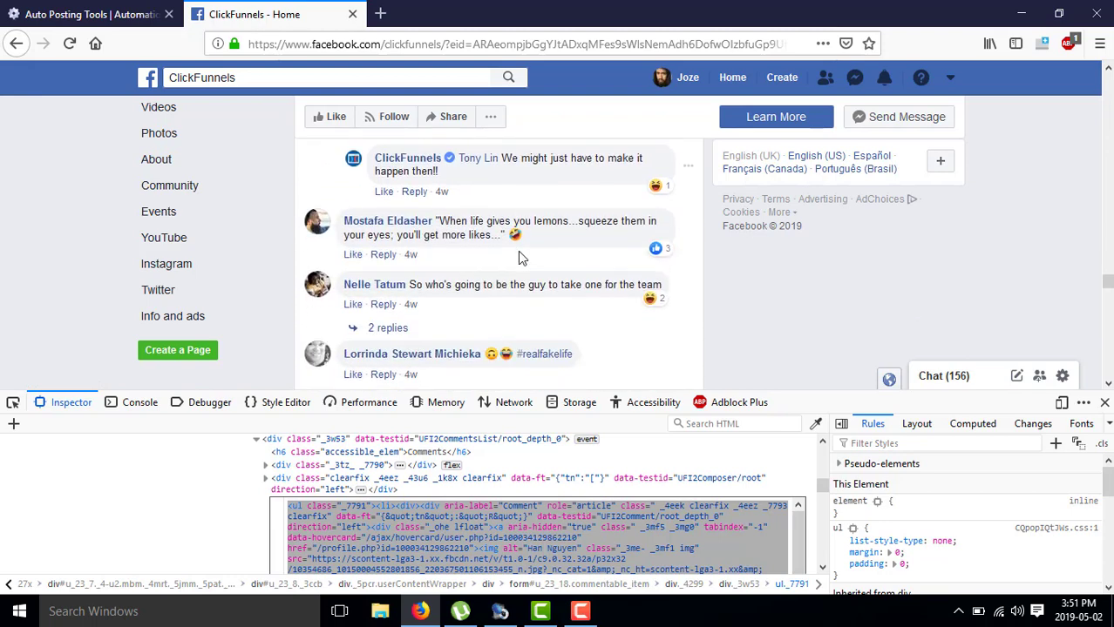
scroll(517, 251, "down", 3)
scroll(517, 251, "down", 3)
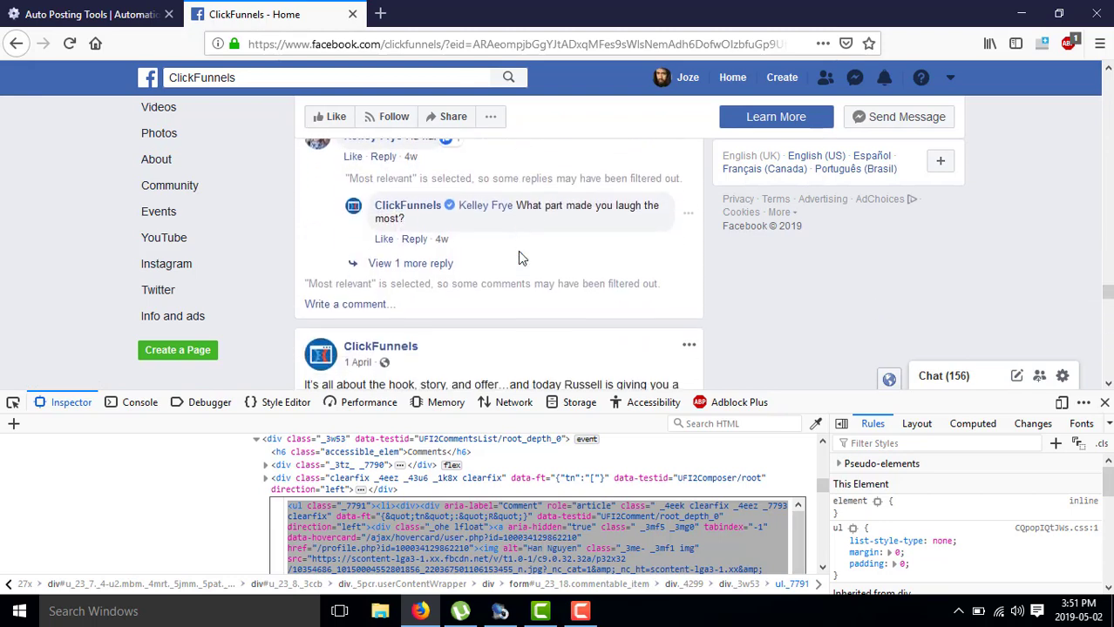
left_click(447, 250)
scroll(510, 249, "down", 2)
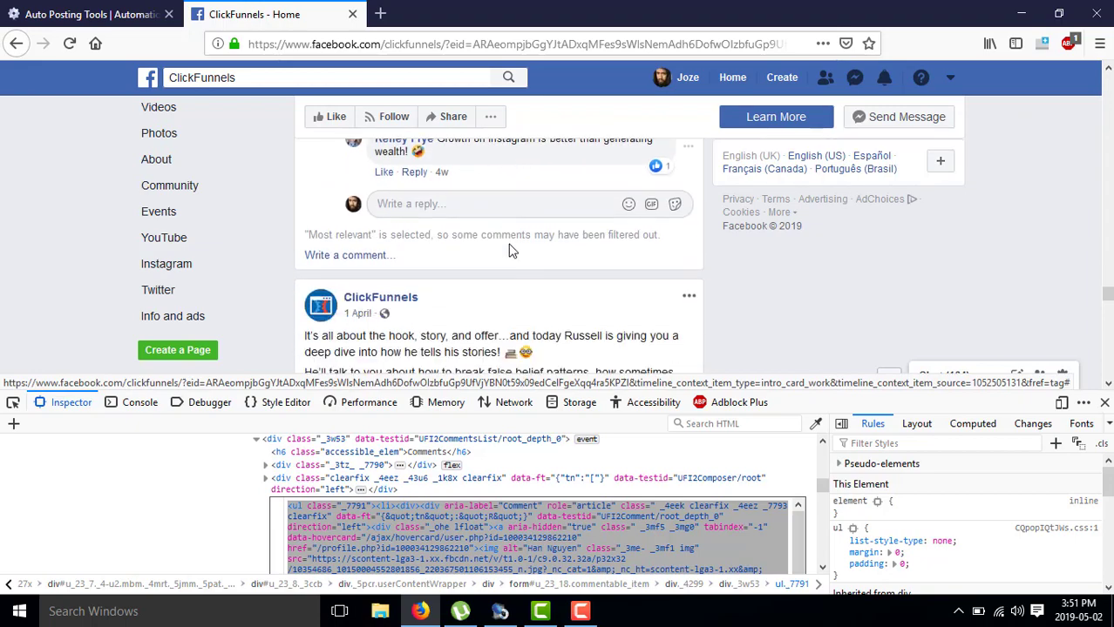
Pick the first comment under the Fyre Festival post with the inspector's element picker
scroll(510, 244, "up", 10)
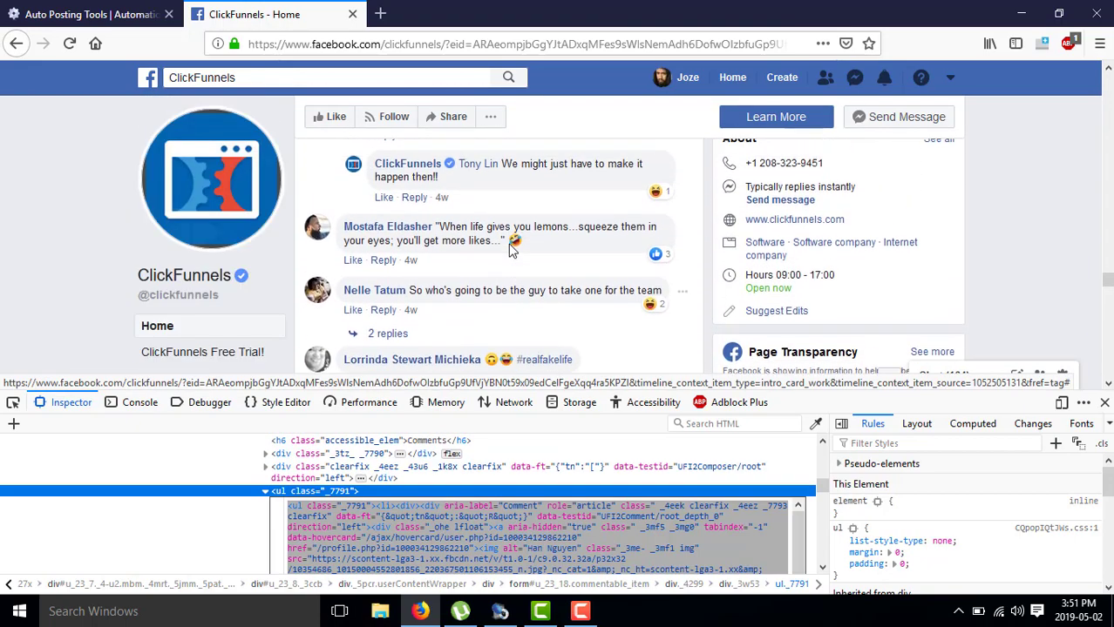
scroll(509, 244, "up", 4)
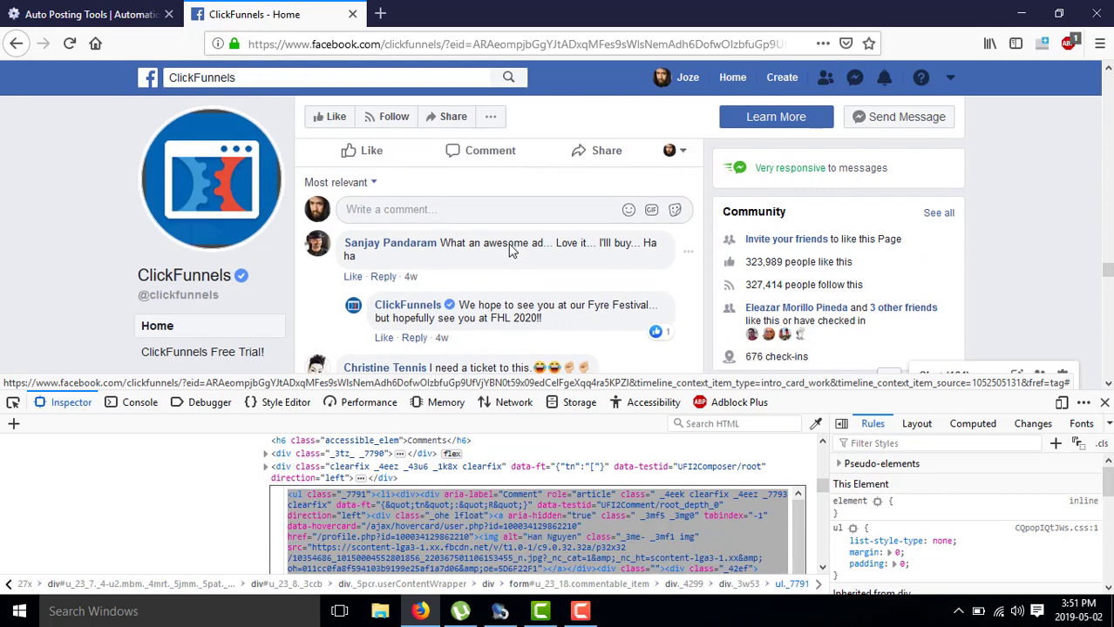
scroll(512, 251, "down", 1)
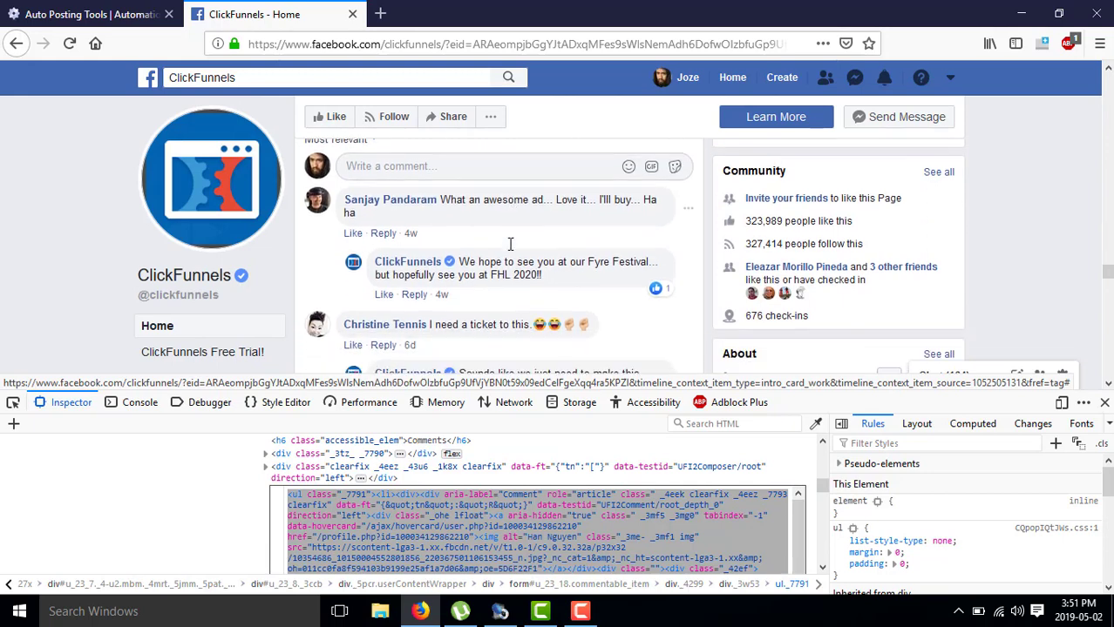
left_click(13, 405)
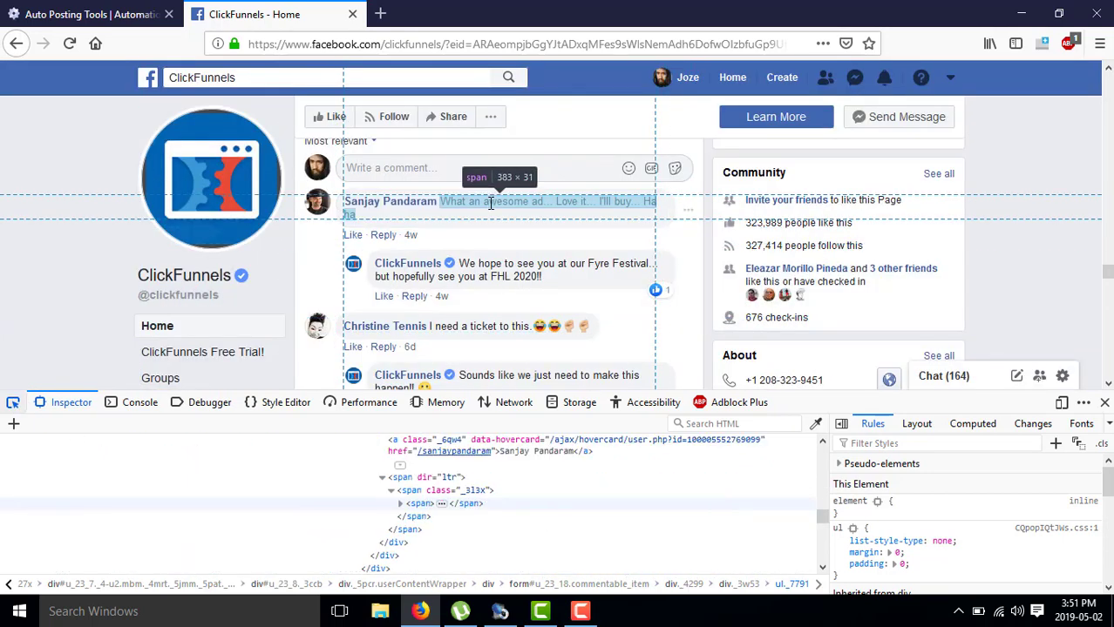
left_click(488, 220)
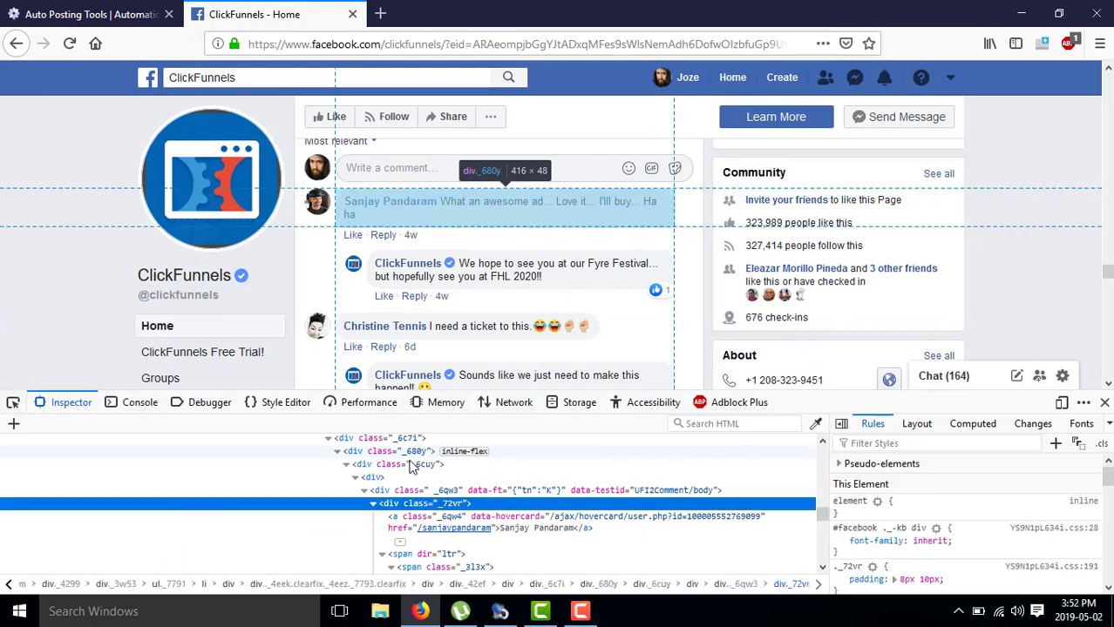
Find the comment list element ul class "_7791" in the inspector, open it for HTML editing and copy all its code
scroll(412, 468, "down", 1)
scroll(412, 468, "up", 3)
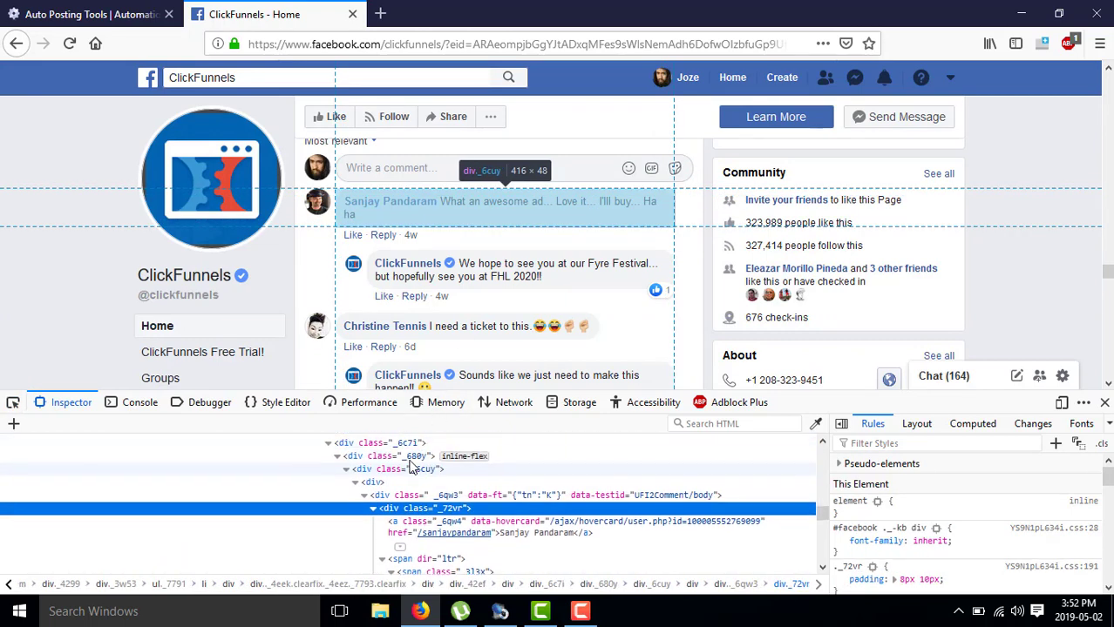
scroll(412, 468, "up", 3)
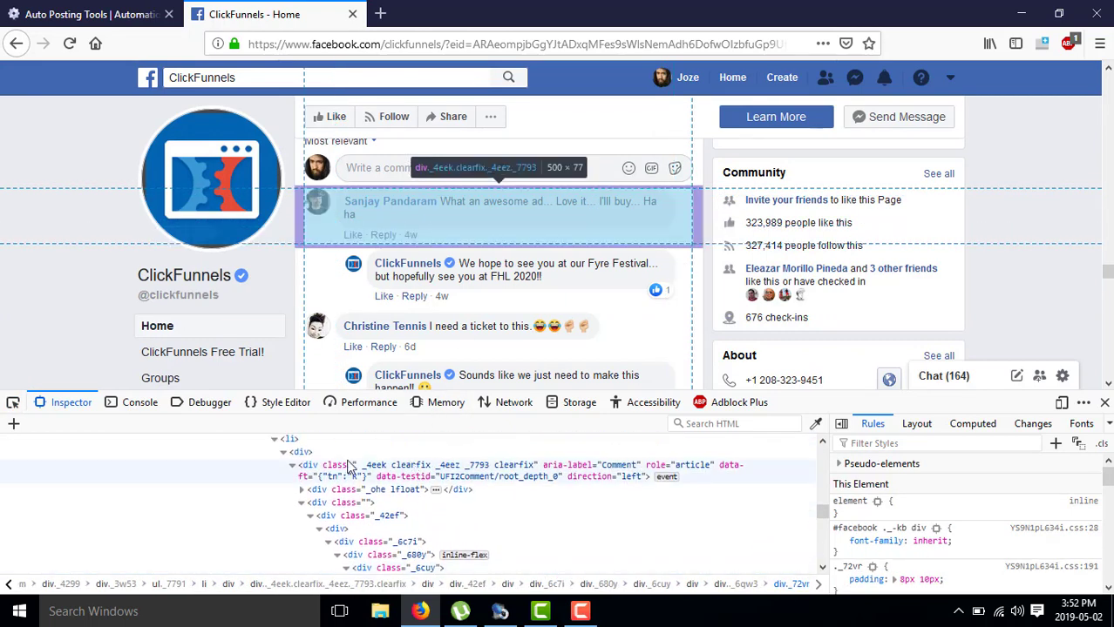
scroll(349, 467, "up", 1)
left_click(331, 480)
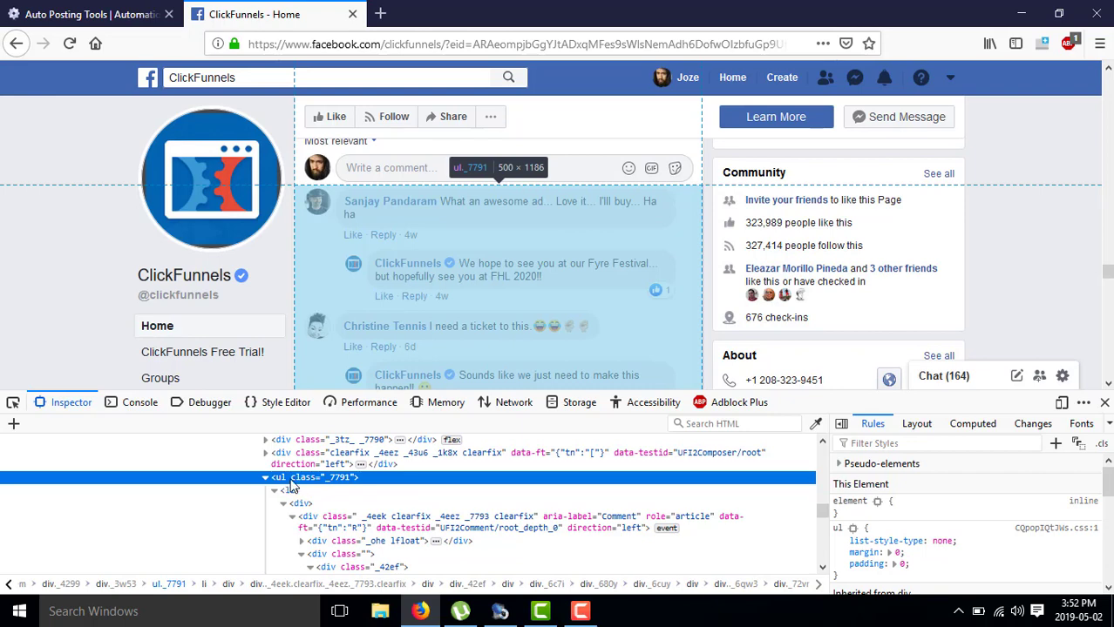
right_click(292, 488)
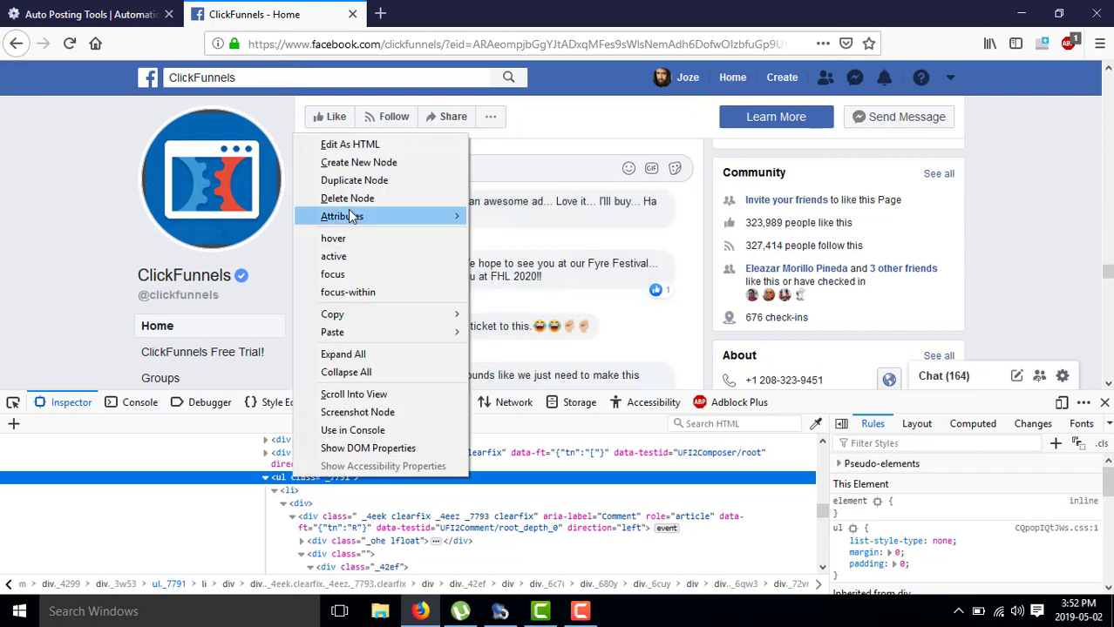
left_click(360, 148)
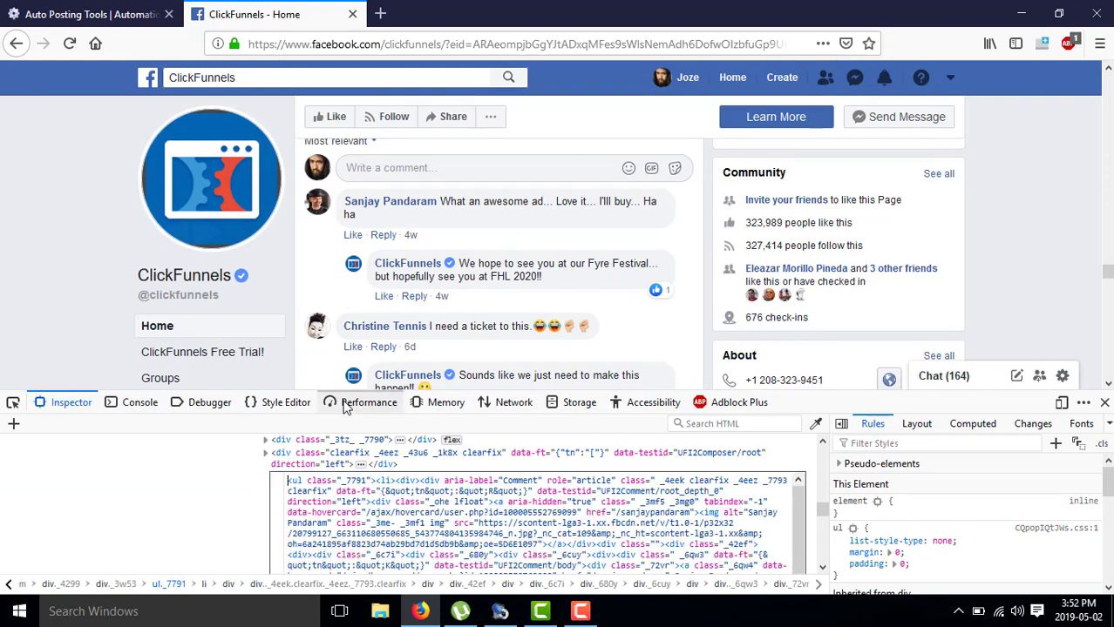
key("ctrl+a")
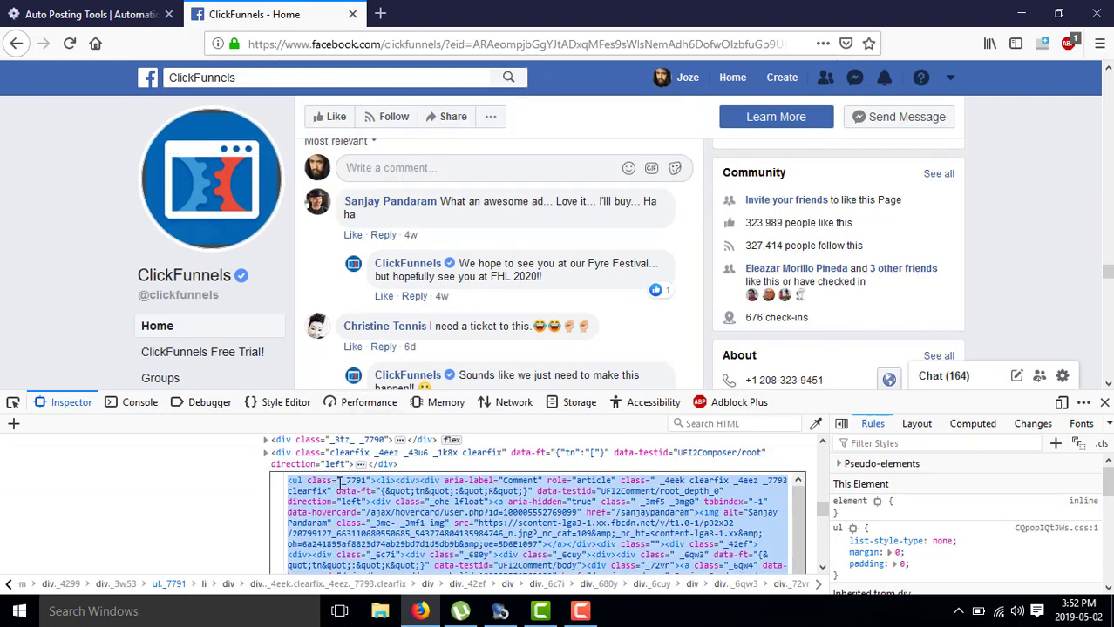
Switch to Autopostingtools, paste the copied HTML into the Facebook Comment Scraper and extract the comments and users
left_click(499, 611)
left_click(210, 189)
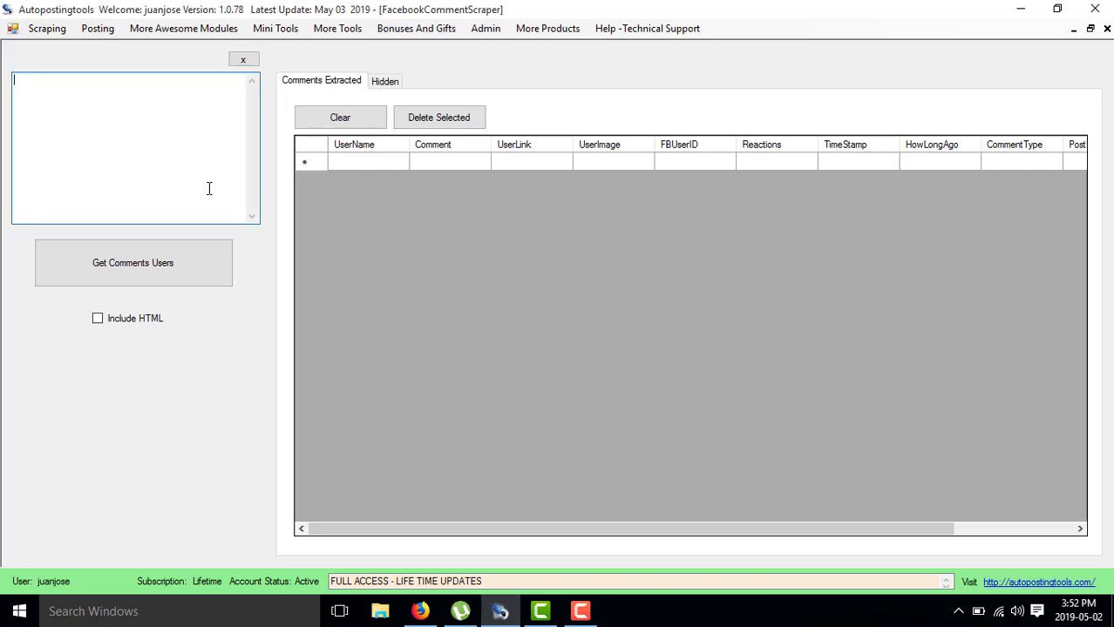
key("ctrl+v")
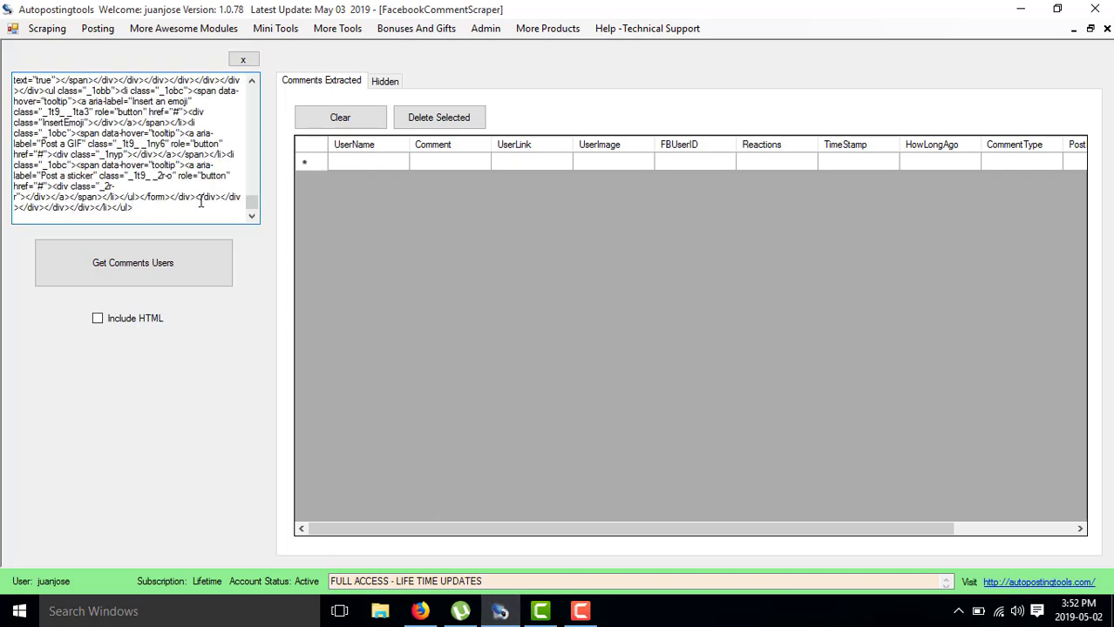
left_click(177, 261)
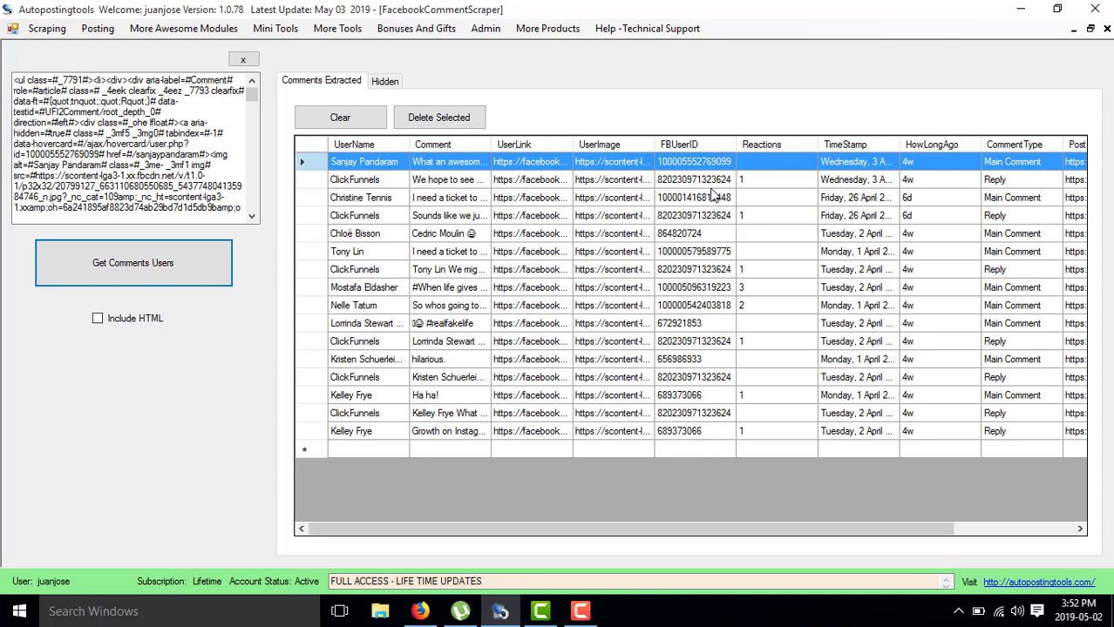
Delete the first two ClickFunnels replies, "We hope to see..." and "Sounds like we ju...", from the extracted comments
left_click(770, 286)
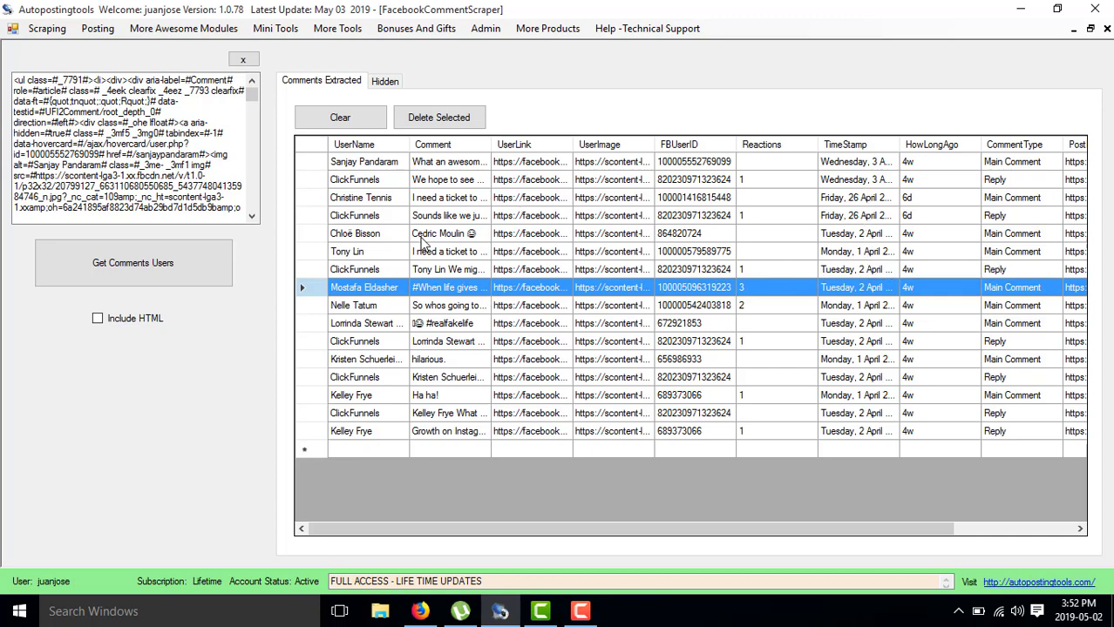
left_click(397, 183)
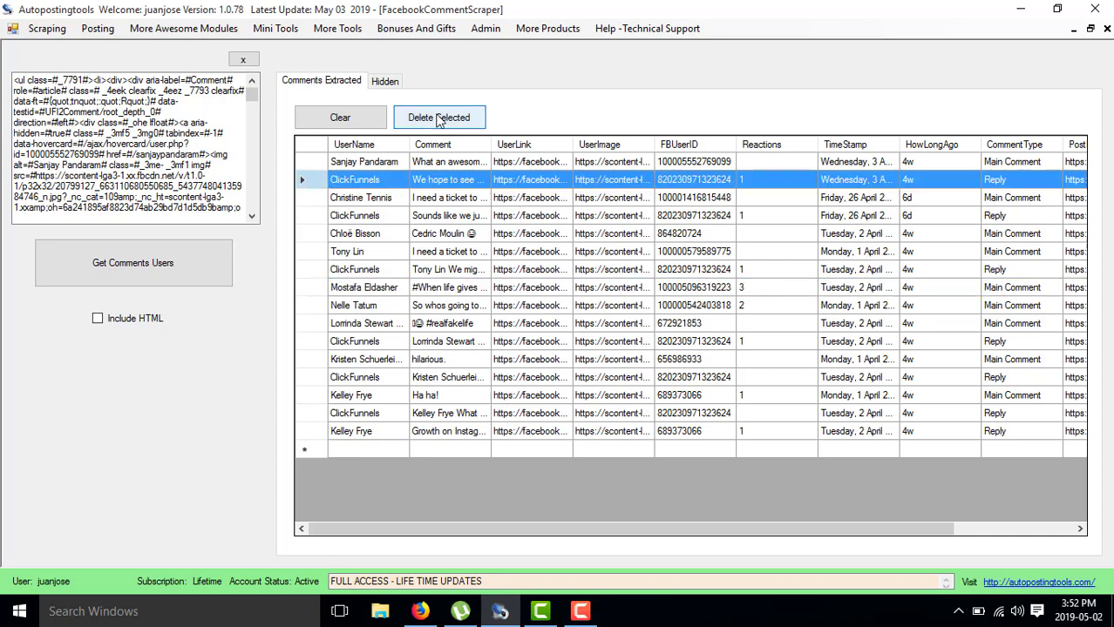
left_click(438, 120)
left_click(410, 198)
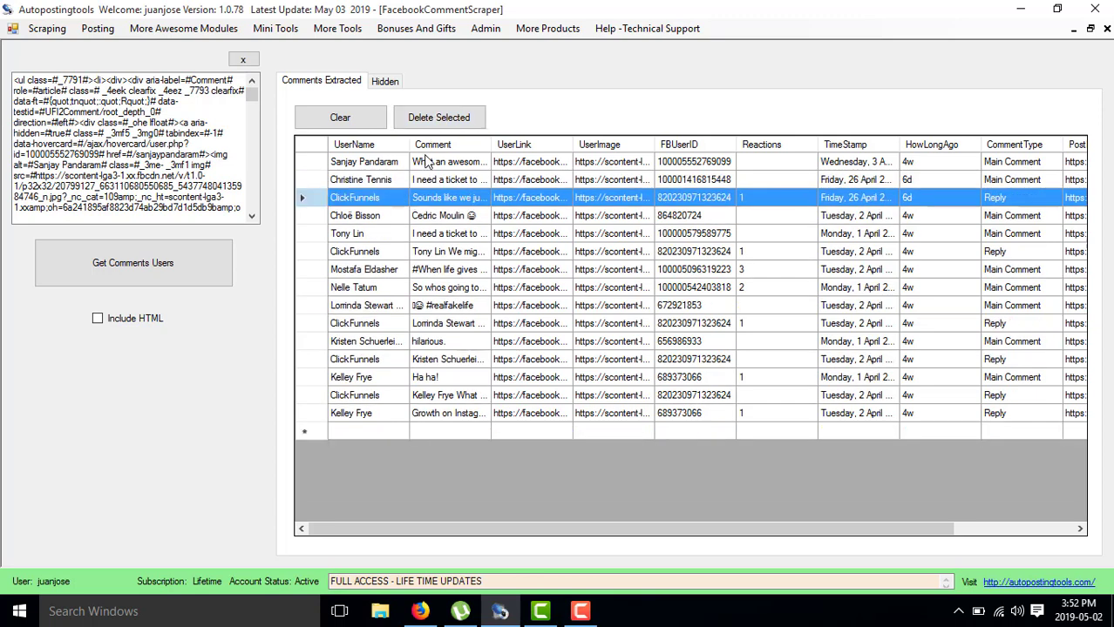
left_click(438, 119)
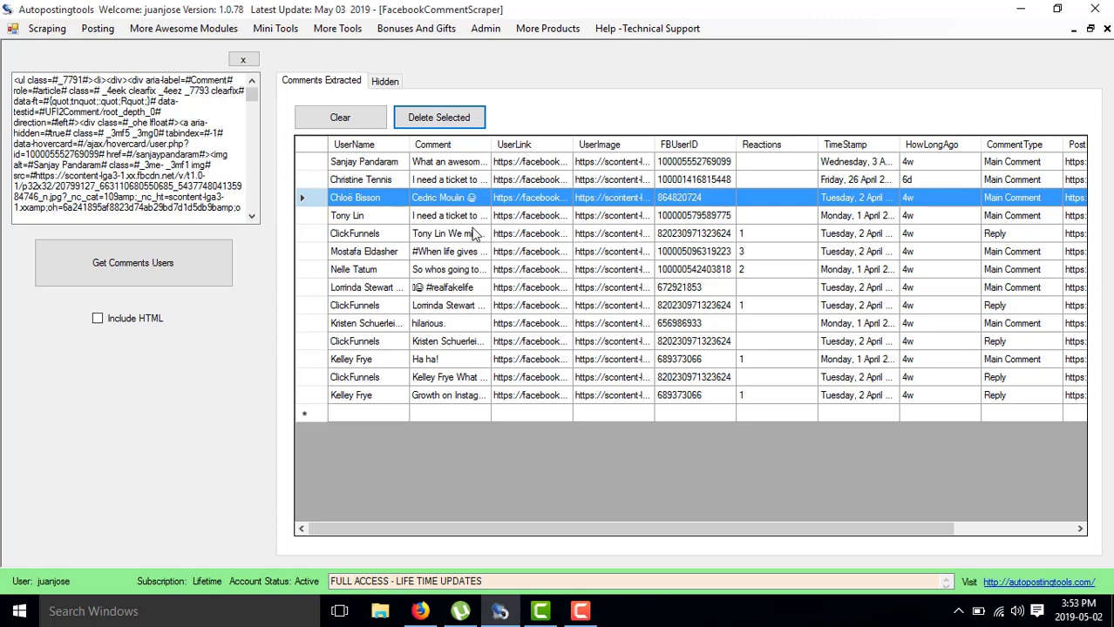
Widen the Comment column to make the texts readable, and delete the "#realfakelife" comment row
left_click(492, 143)
left_click_drag(493, 144, 611, 145)
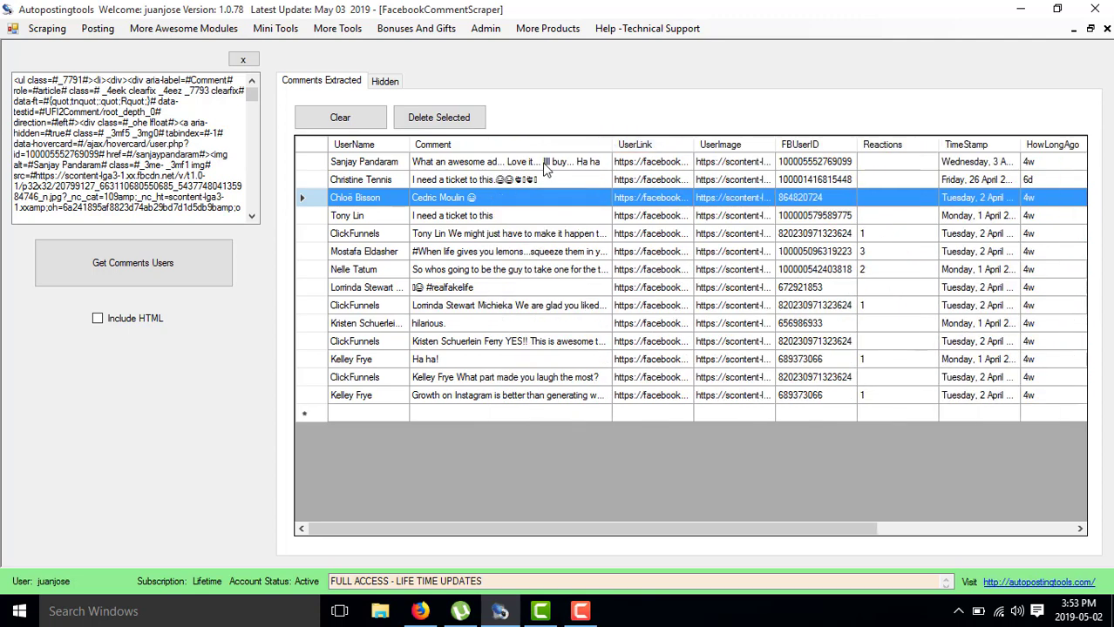
left_click(541, 166)
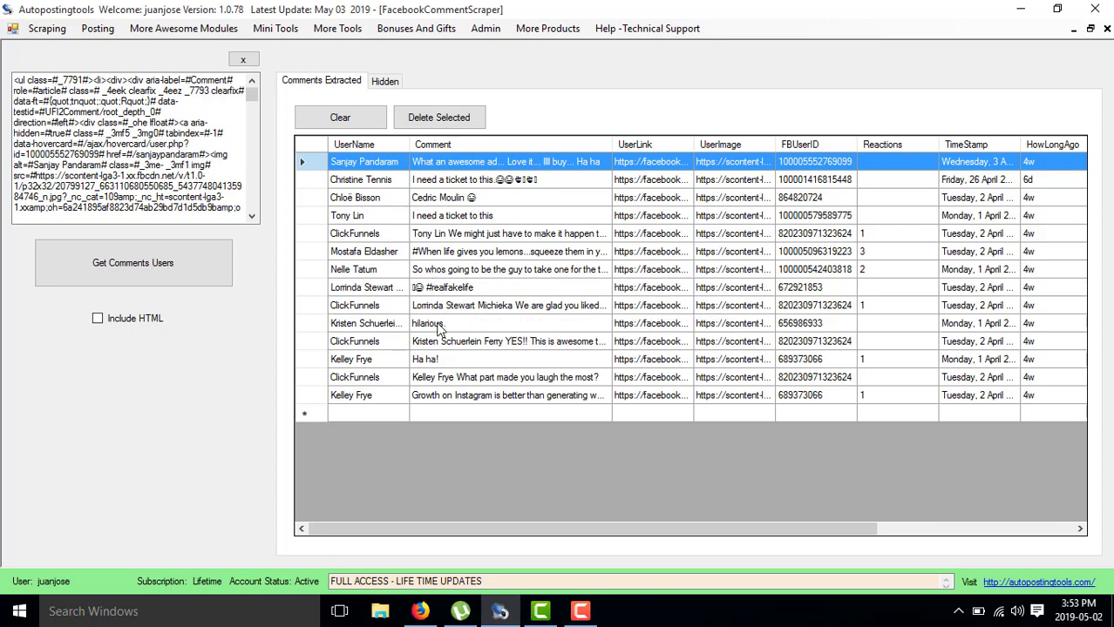
left_click(452, 292)
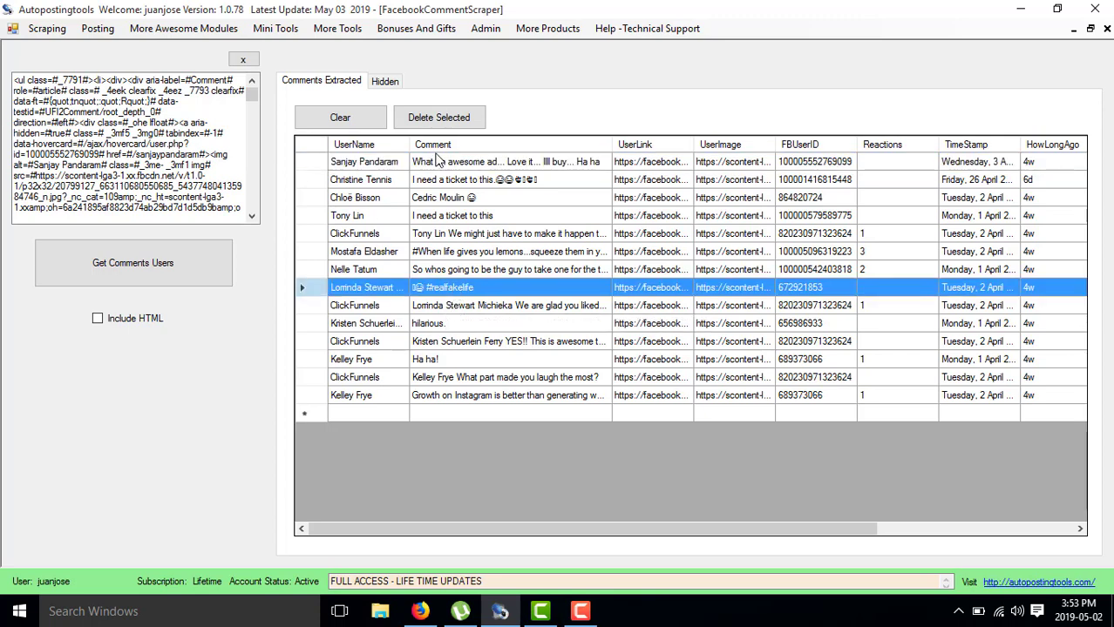
left_click(448, 122)
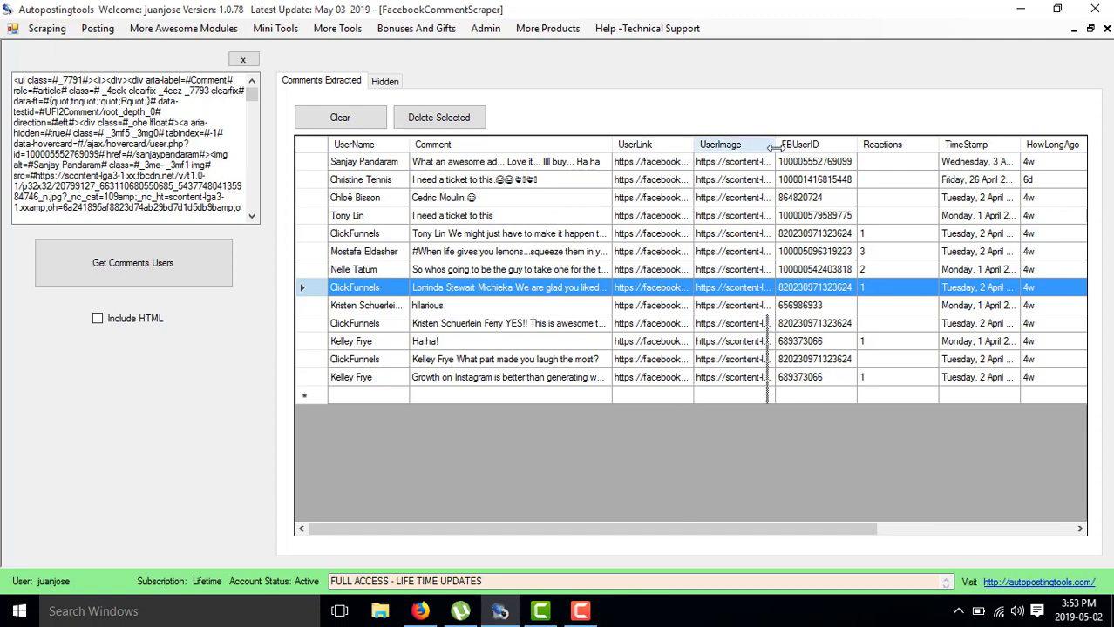
Fit the UserLink column to its full profile links, and select the first comment's row
double_click(693, 146)
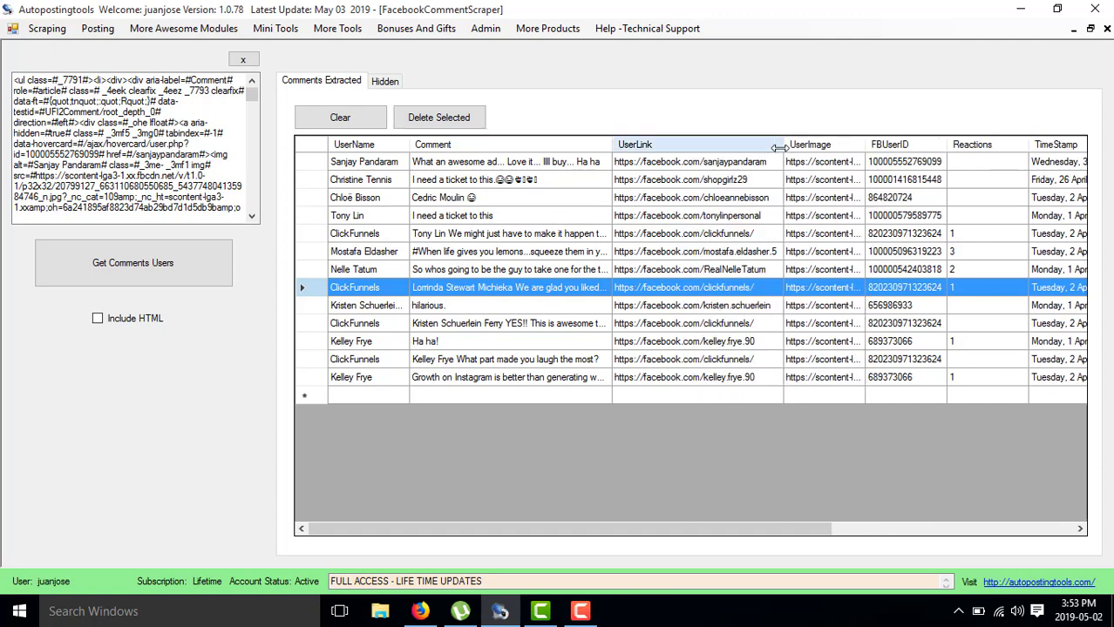
left_click(741, 195)
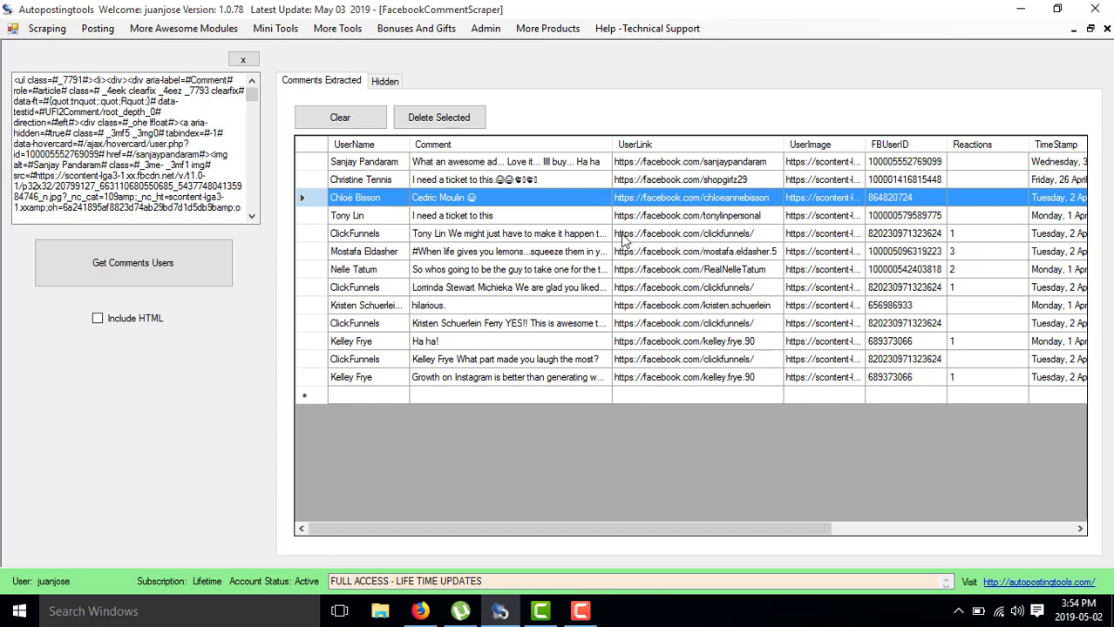
left_click(567, 163)
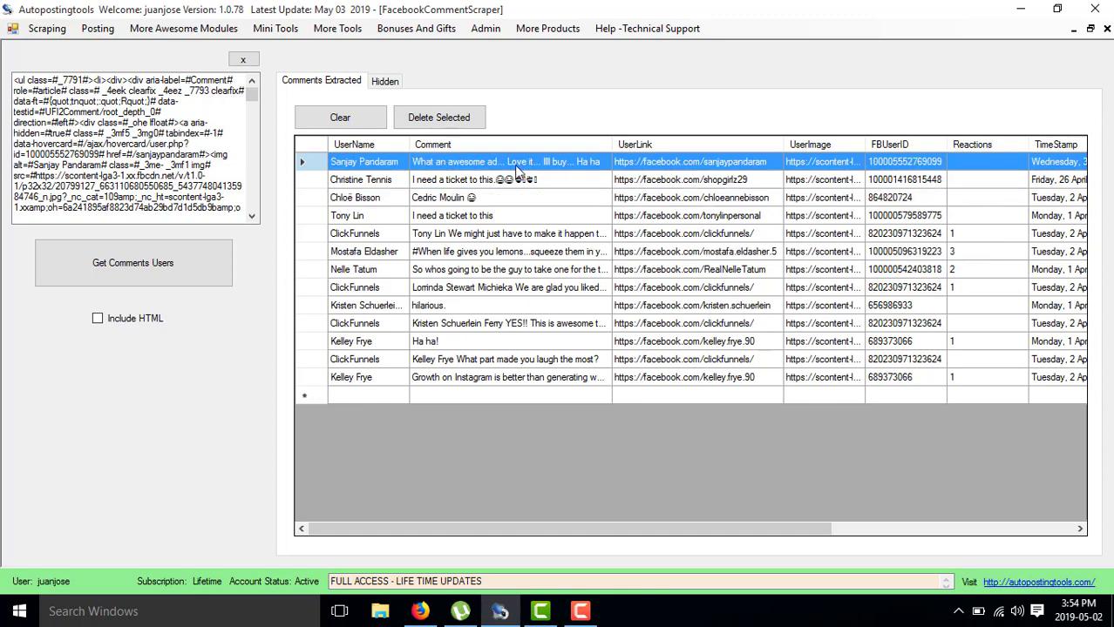